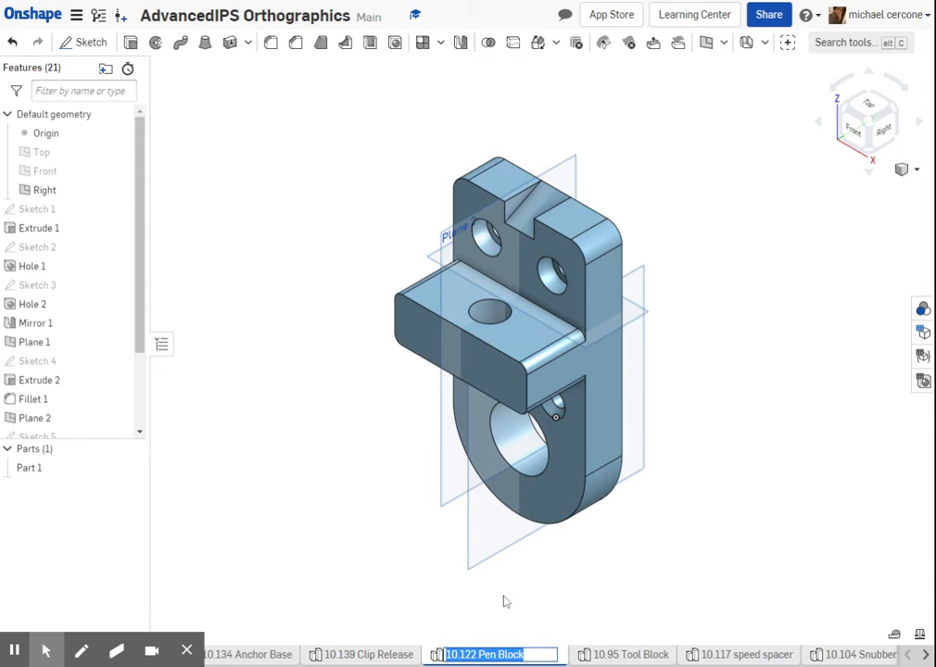
Step: Rename the part in the parts list to 10.122 Pen Block
right_click(35, 467)
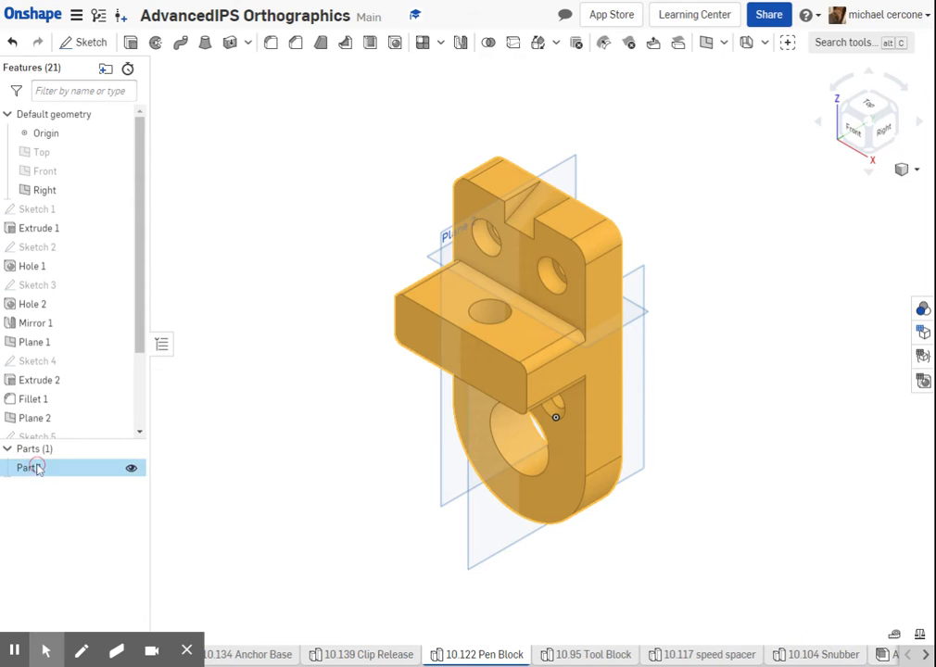
left_click(73, 262)
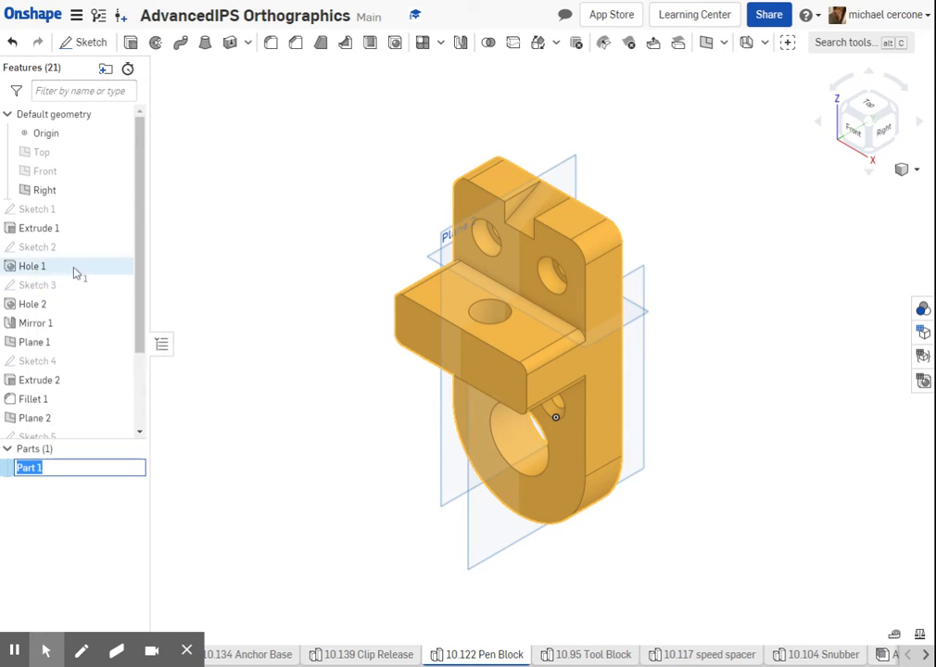
type("10.122 Pen Block")
left_click(232, 514)
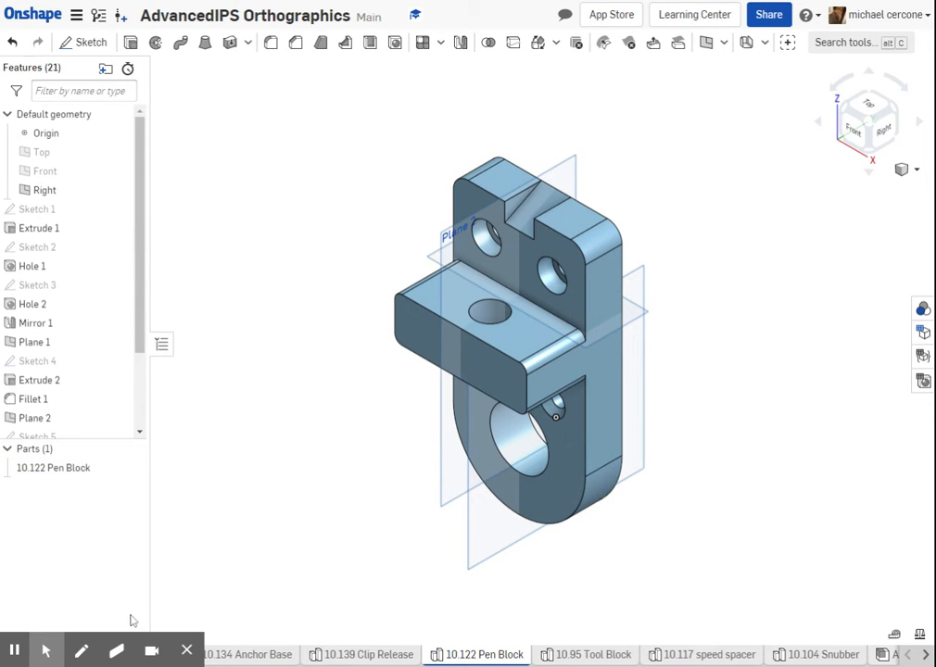
Step: Insert the part's Name property into the DWG NO. note of Sheet4's title block in the Advanced Ortho IPS drawing
left_click(124, 654)
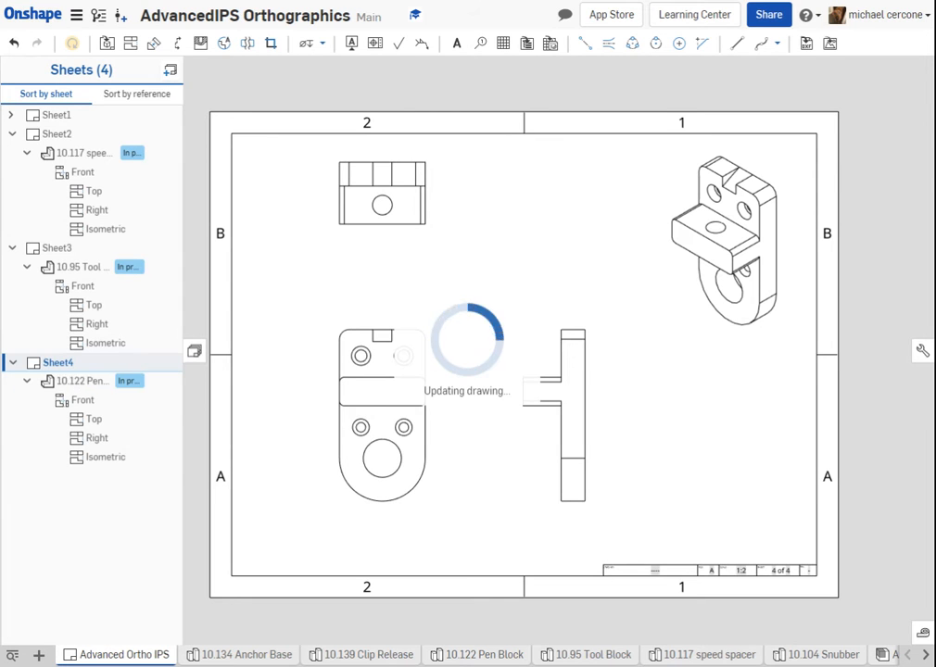
double_click(658, 571)
scroll(658, 571, "up", 5)
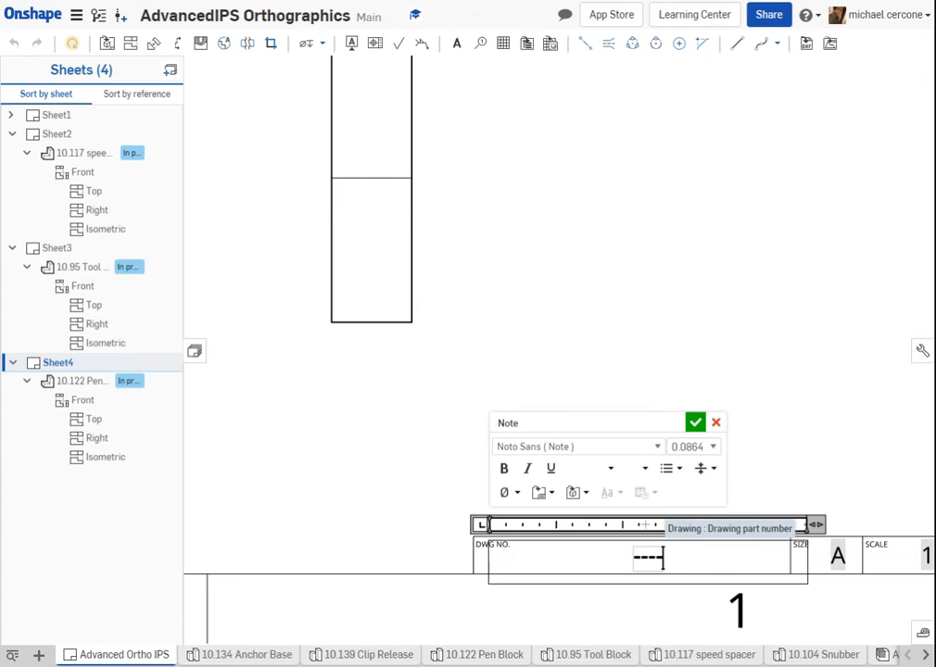
left_click(585, 495)
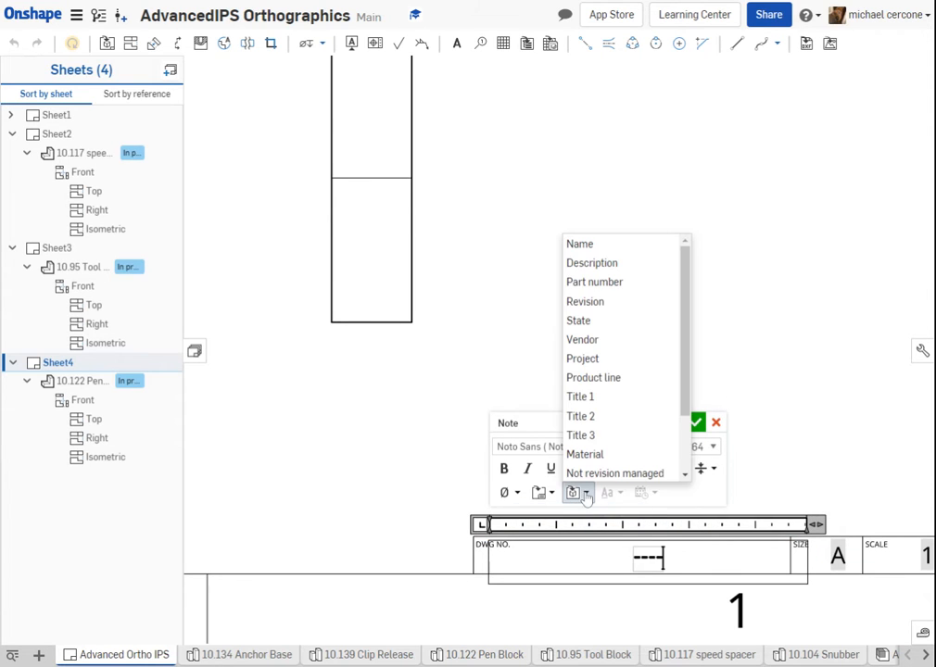
left_click(603, 250)
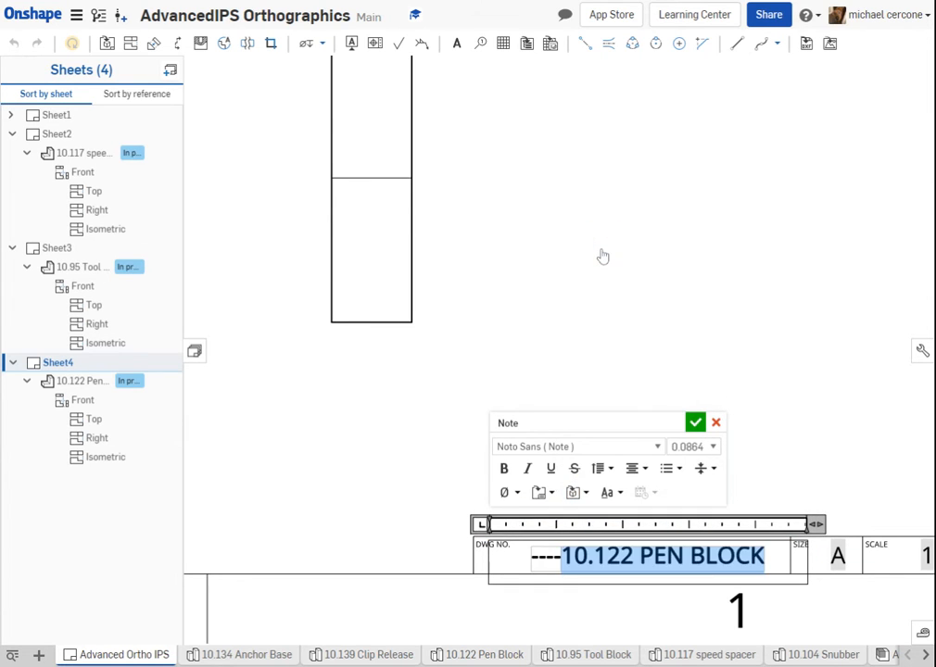
left_click(576, 341)
Step: Set tangent edges to Hidden in the top, front, right and isometric views of the Pen Block sheet
scroll(596, 353, "down", 5)
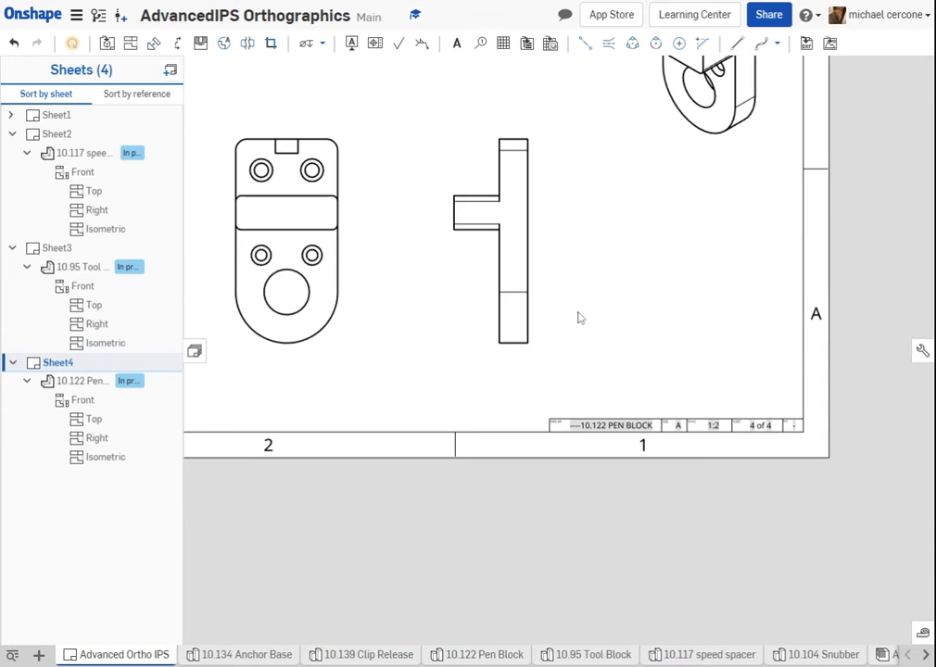
middle_click_drag(583, 307, 701, 454)
key("f")
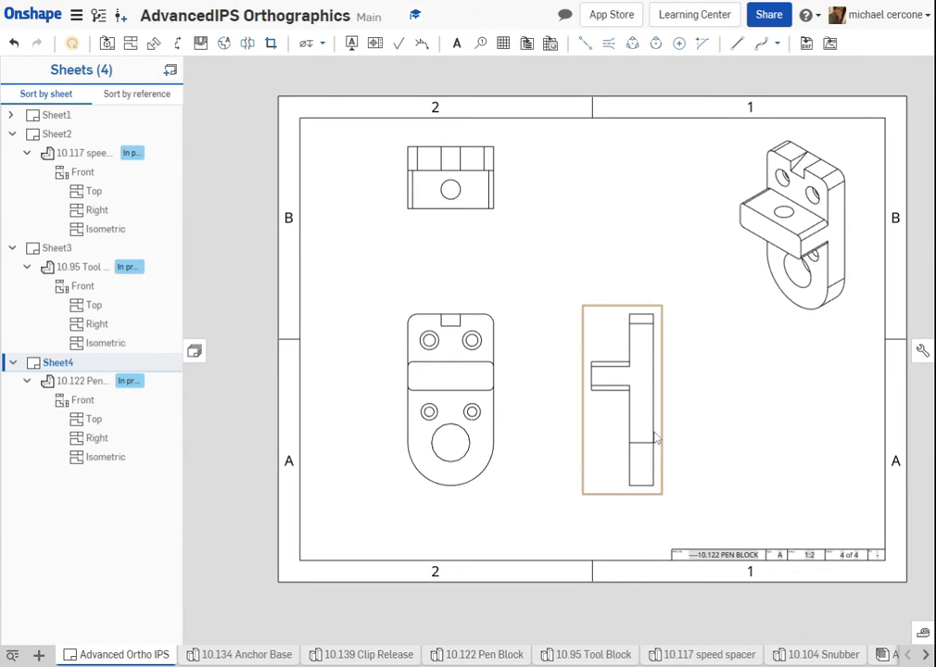
middle_click_drag(713, 412, 642, 378)
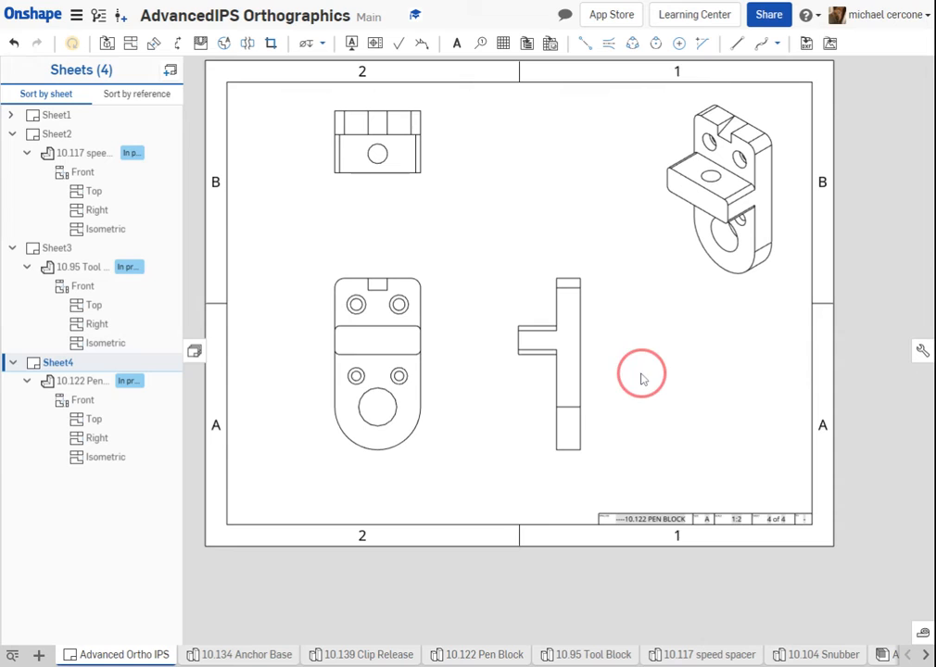
left_click(727, 451)
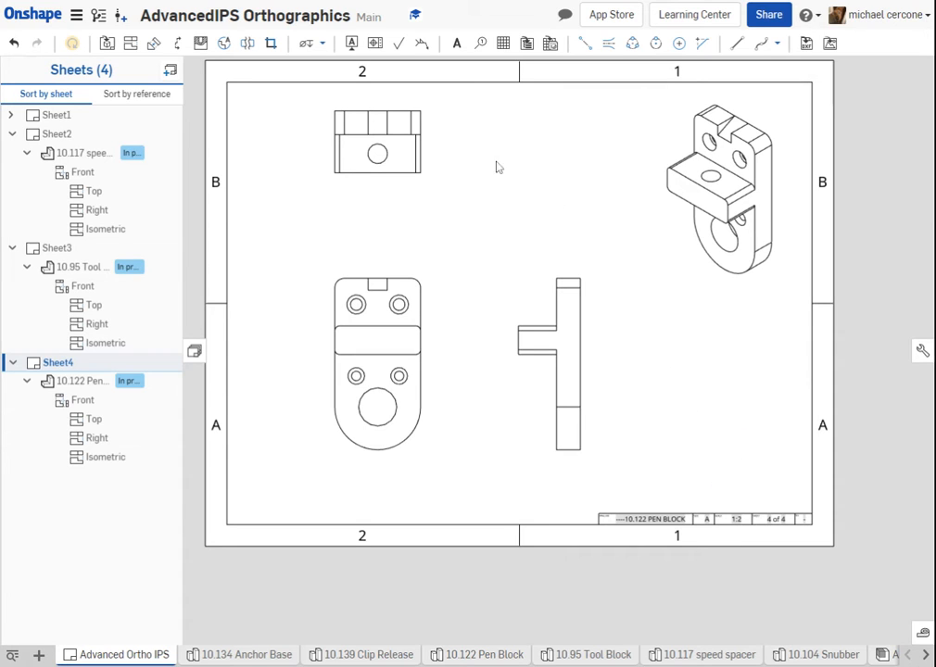
left_click(433, 166)
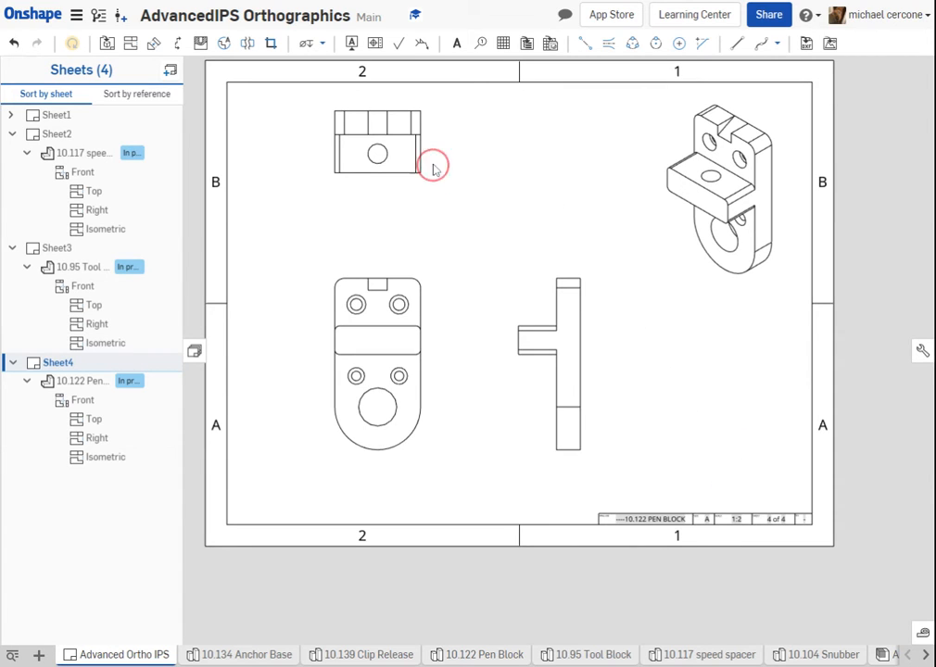
left_click(422, 302)
left_click(545, 345)
left_click(730, 264)
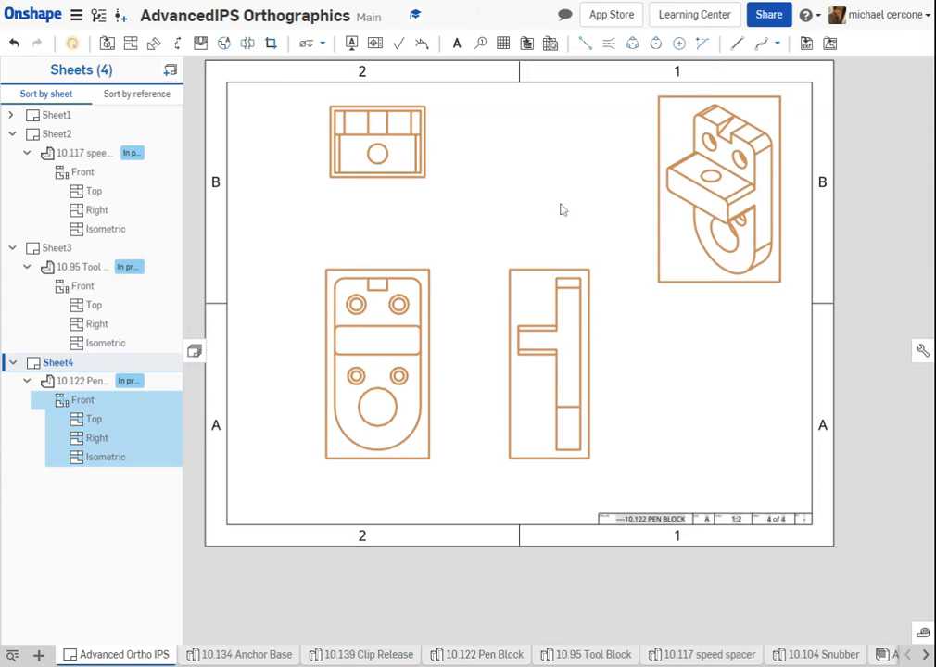
right_click(560, 209)
mouse_move(564, 208)
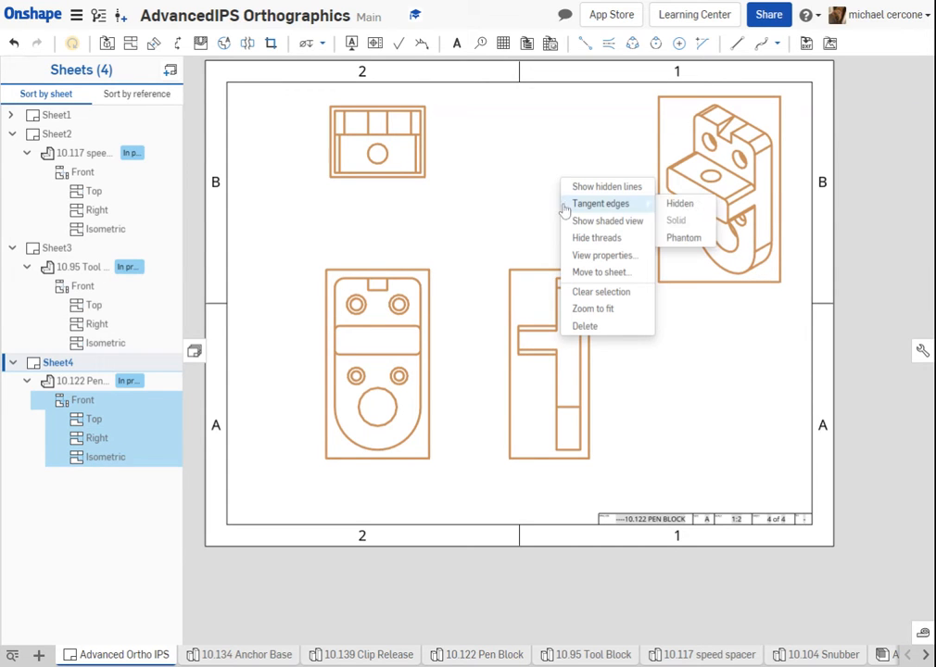
left_click(682, 205)
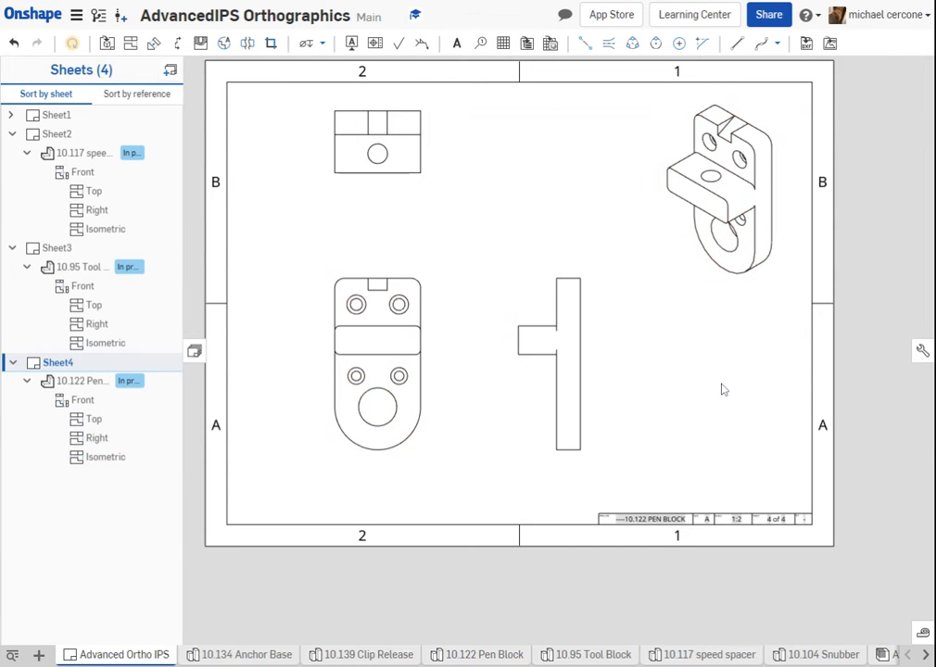
Step: Show hidden lines in the top, front and right views, leaving out the isometric view
left_click(410, 176)
left_click(406, 302)
left_click(575, 358)
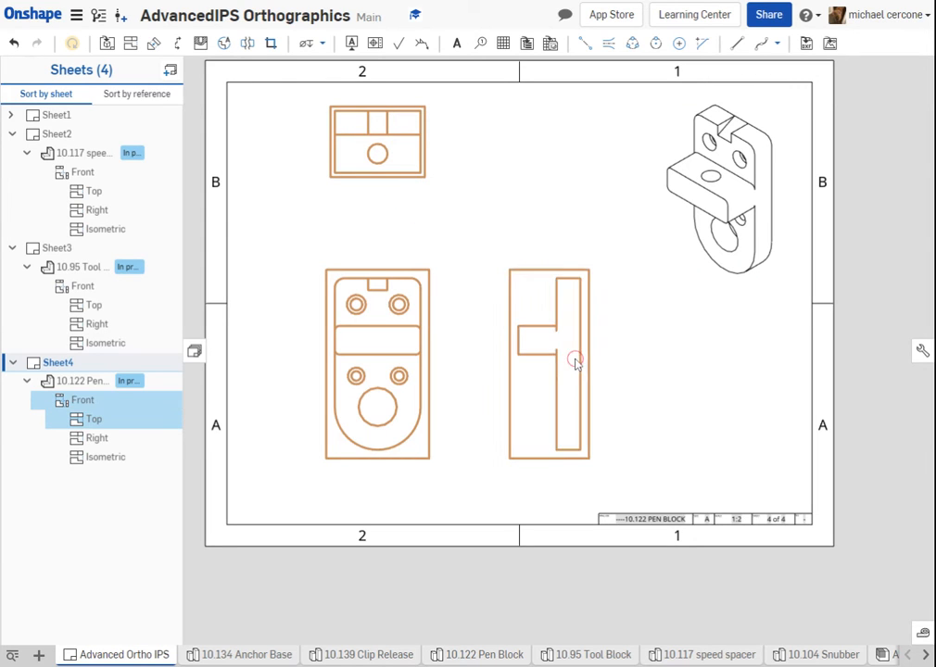
right_click(485, 184)
left_click(532, 189)
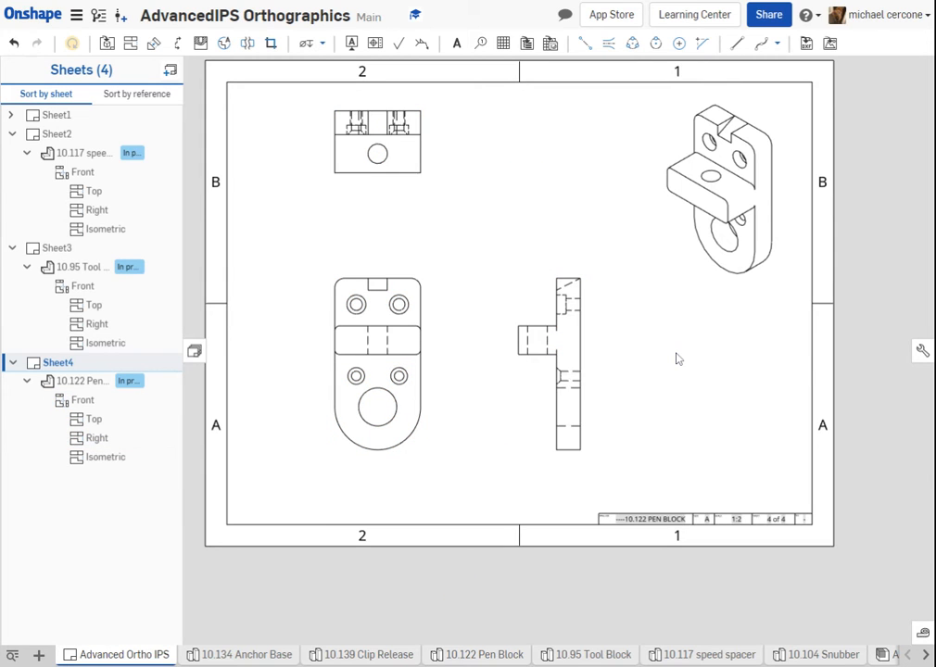
Step: Add vertical and horizontal 2 point centerlines across the upper-left counterbored hole in the front view
scroll(579, 317, "up", 5)
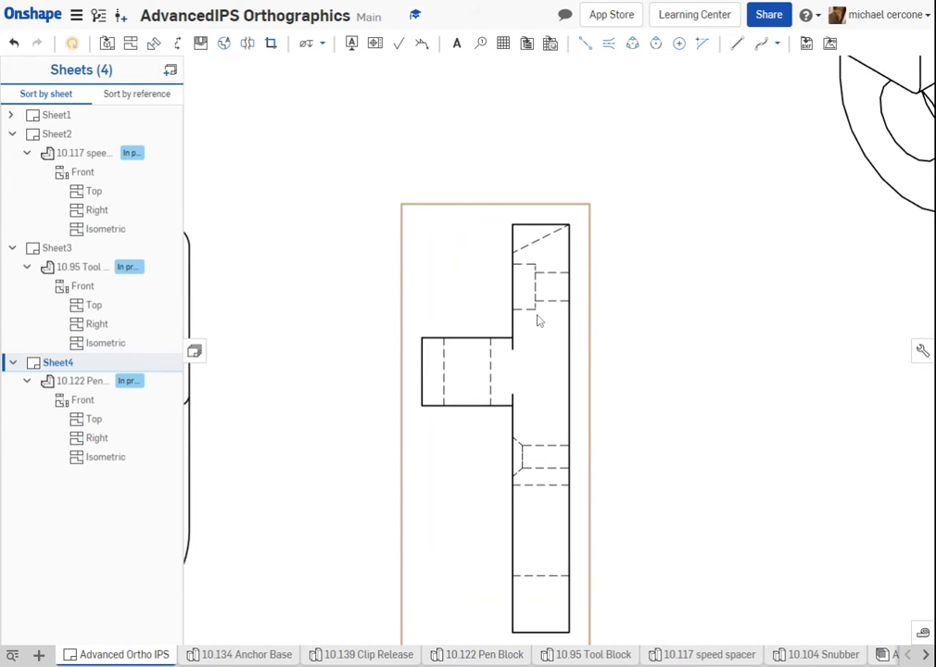
middle_click_drag(652, 413, 667, 235)
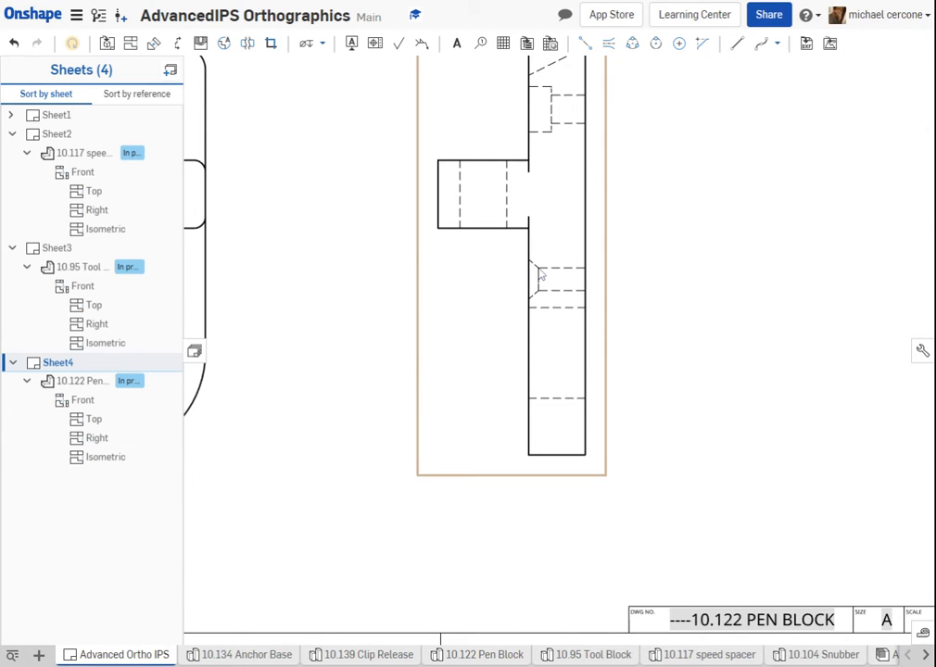
middle_click_drag(685, 230, 692, 282)
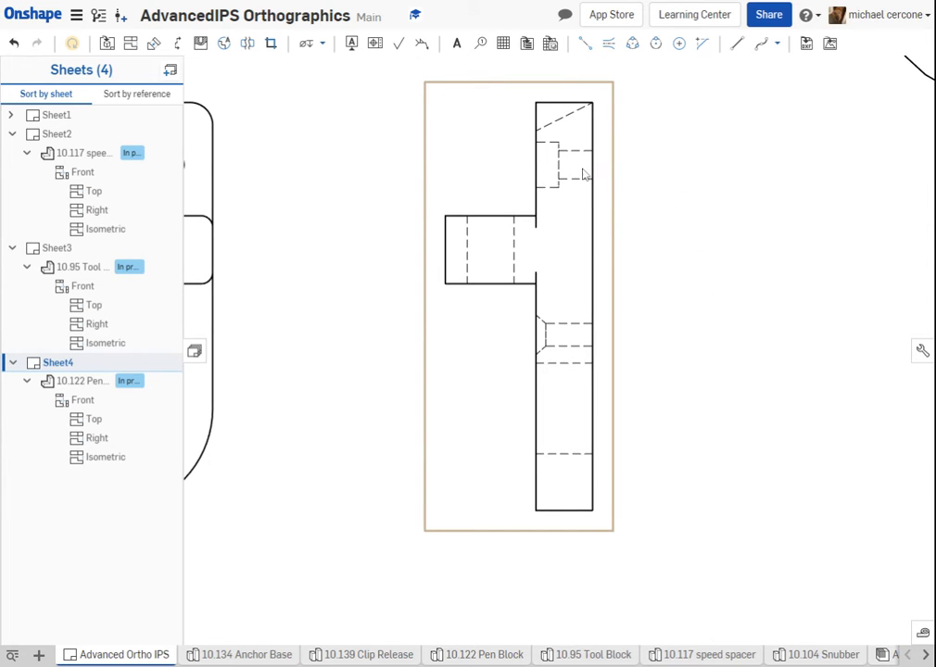
scroll(579, 178, "down", 4)
scroll(665, 223, "up", 1)
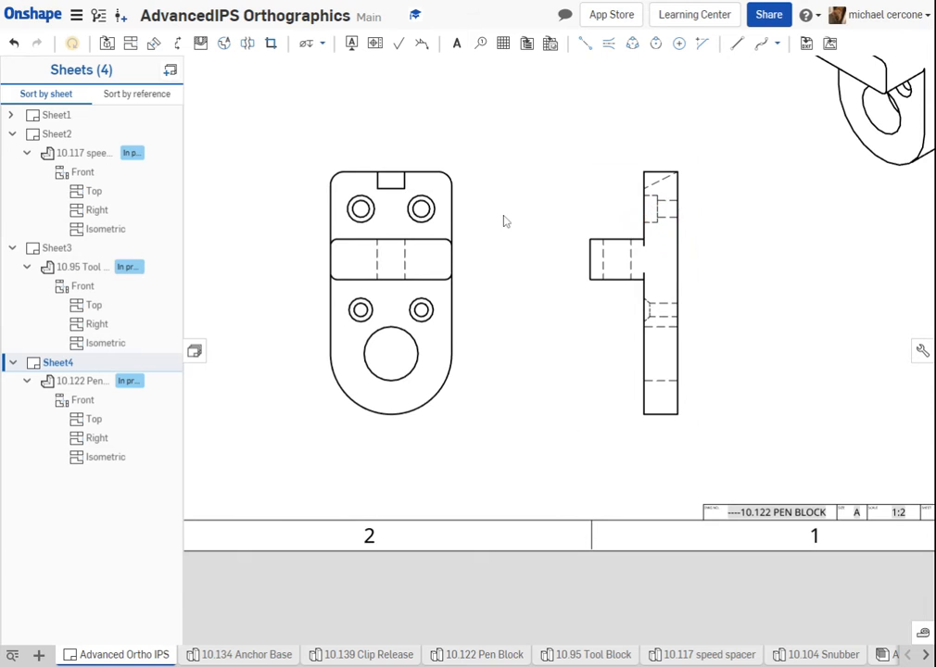
mouse_move(505, 220)
middle_mouse_down()
mouse_move(508, 260)
mouse_move(531, 315)
middle_mouse_up()
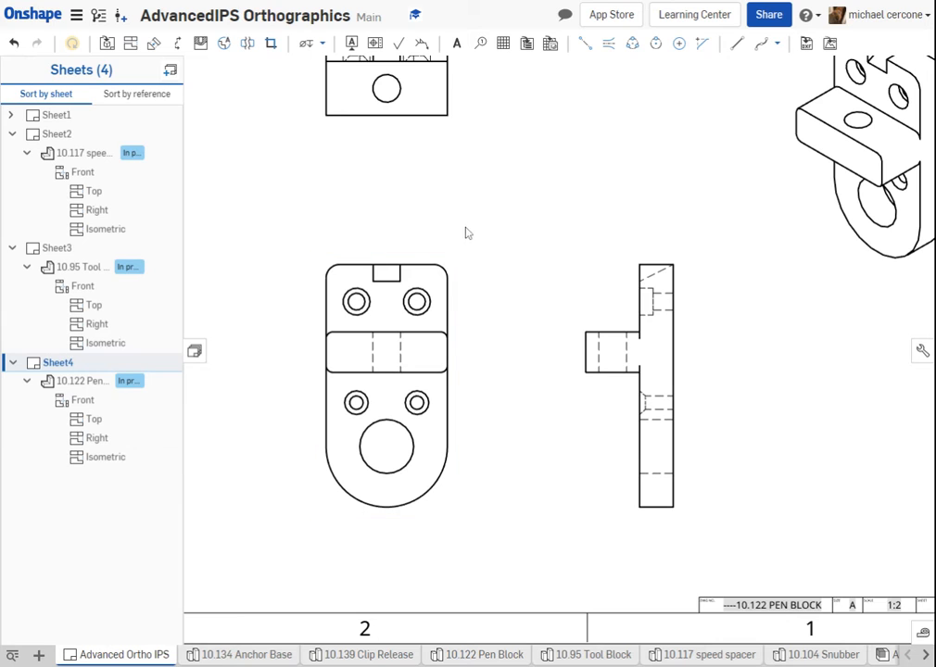
left_click(585, 45)
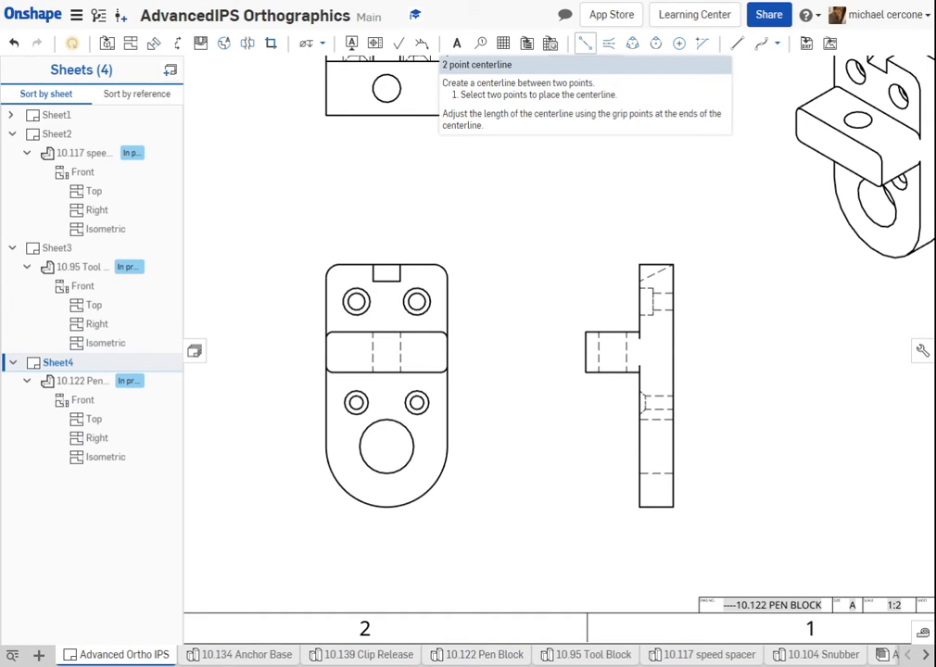
scroll(455, 305, "up", 3)
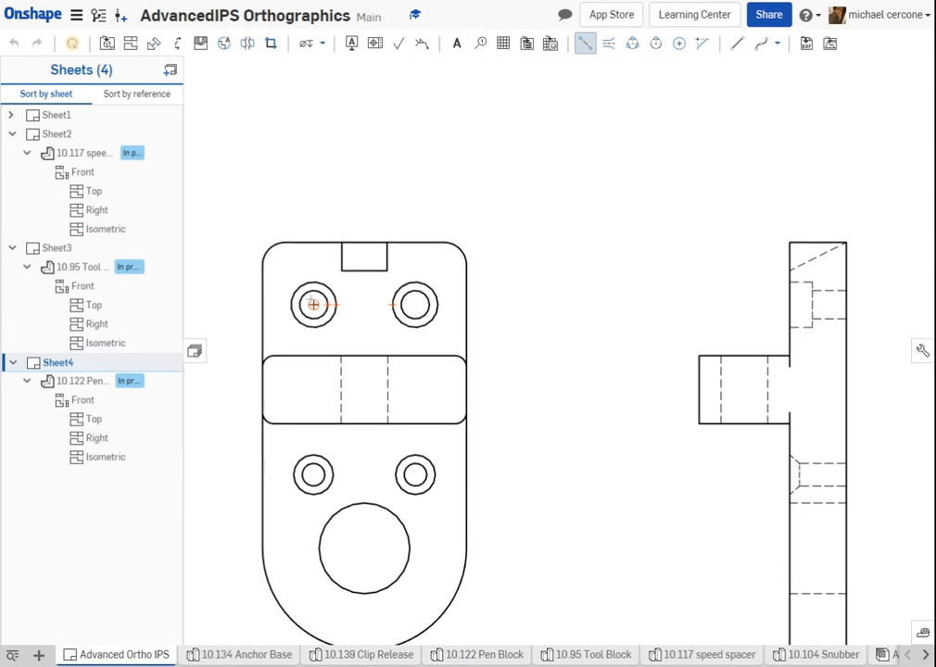
scroll(310, 297, "up", 3)
left_click(313, 279)
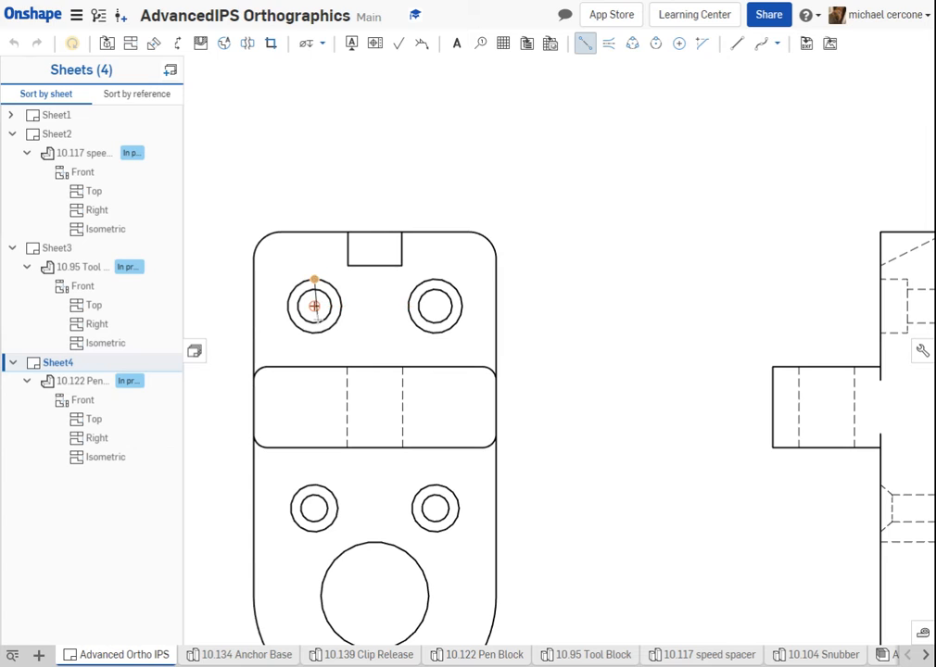
left_click(314, 334)
left_click(341, 306)
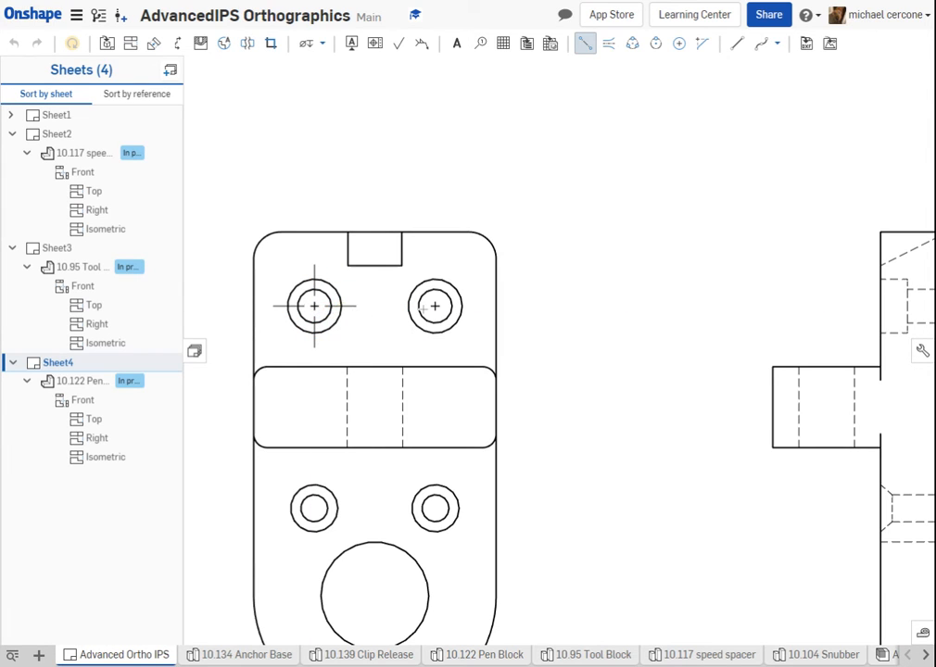
Step: Add horizontal and vertical 2 point centerlines across the upper-right counterbored hole in the front view
left_click(408, 306)
left_click(461, 306)
left_click(435, 279)
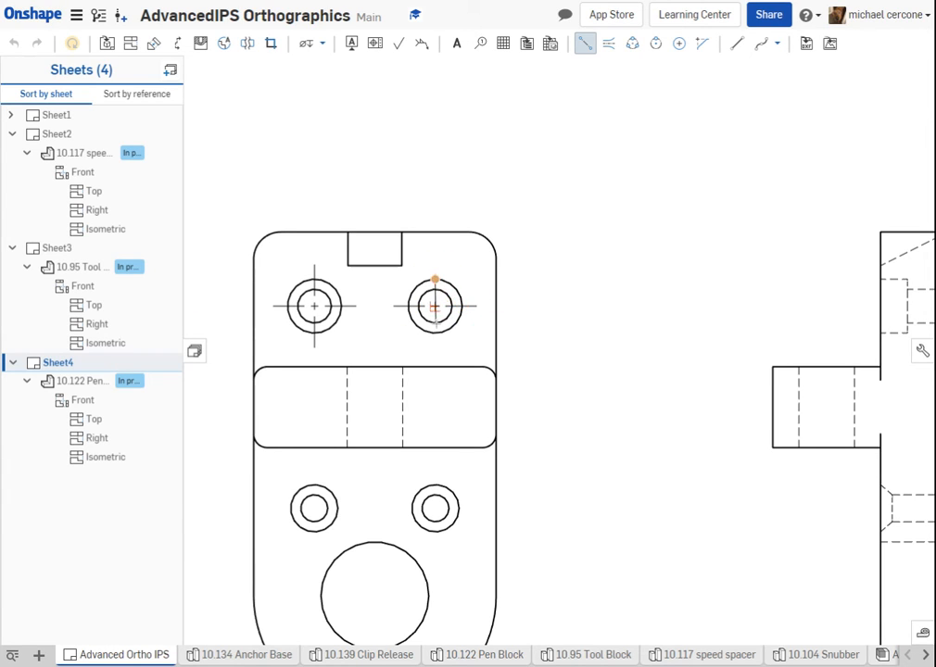
left_click(435, 334)
Step: Add vertical and horizontal 2 point centerlines across both countersunk holes below the ledge in the front view
middle_click_drag(508, 391, 506, 280)
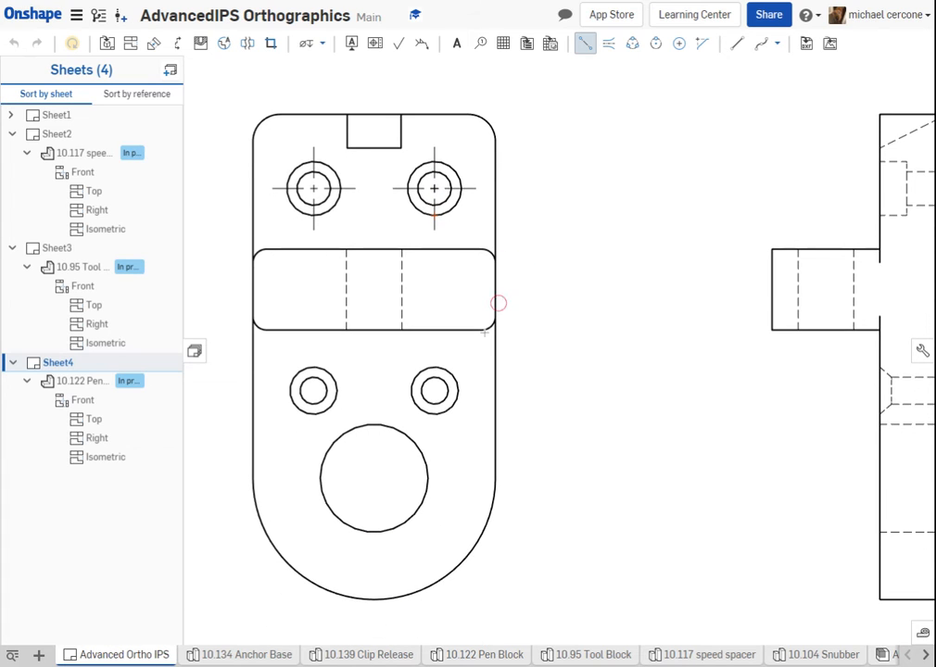
left_click(435, 367)
left_click(434, 414)
left_click(458, 391)
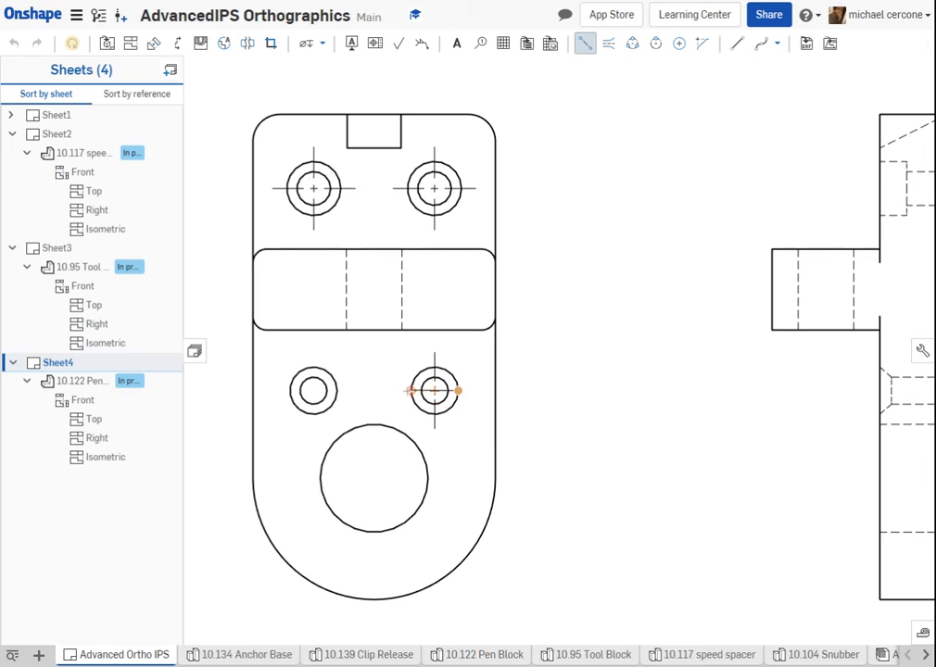
left_click(410, 390)
left_click(338, 390)
left_click(289, 390)
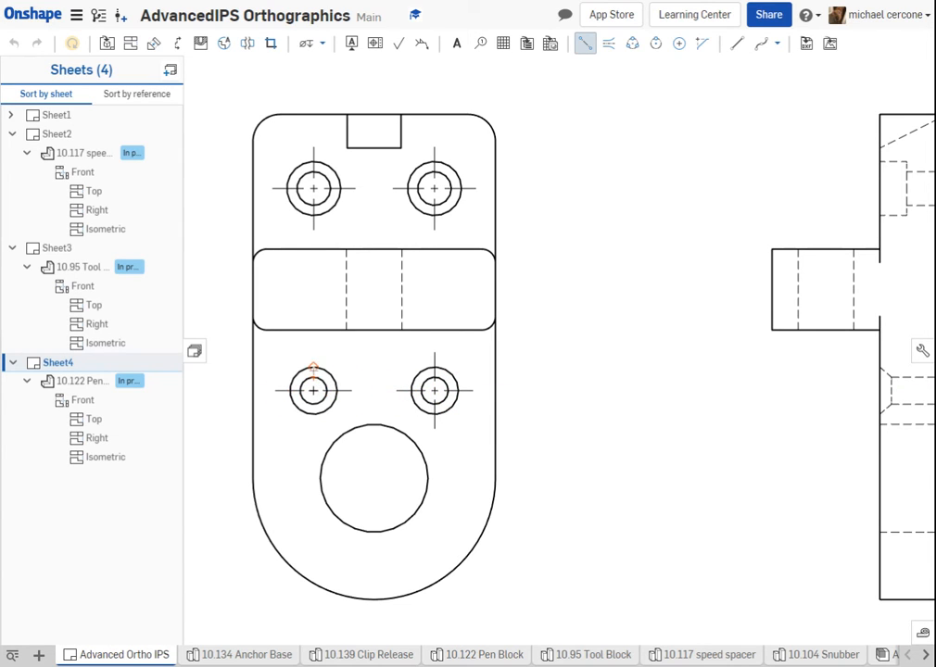
left_click(314, 415)
Step: Add vertical and horizontal 2 point centerlines across the large bore in the front view
middle_click_drag(434, 442, 473, 396)
left_click(413, 378)
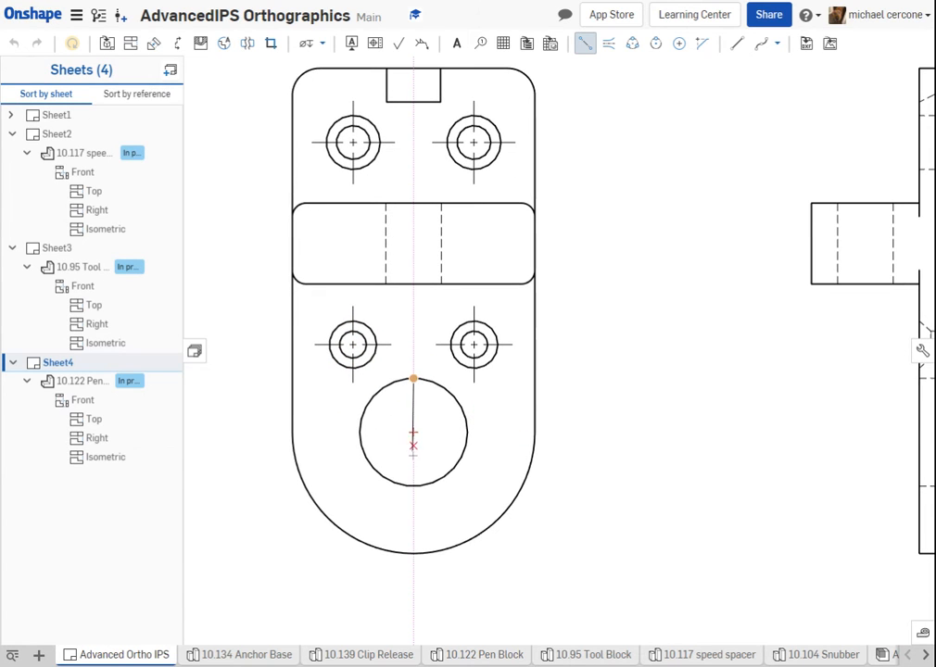
left_click(414, 486)
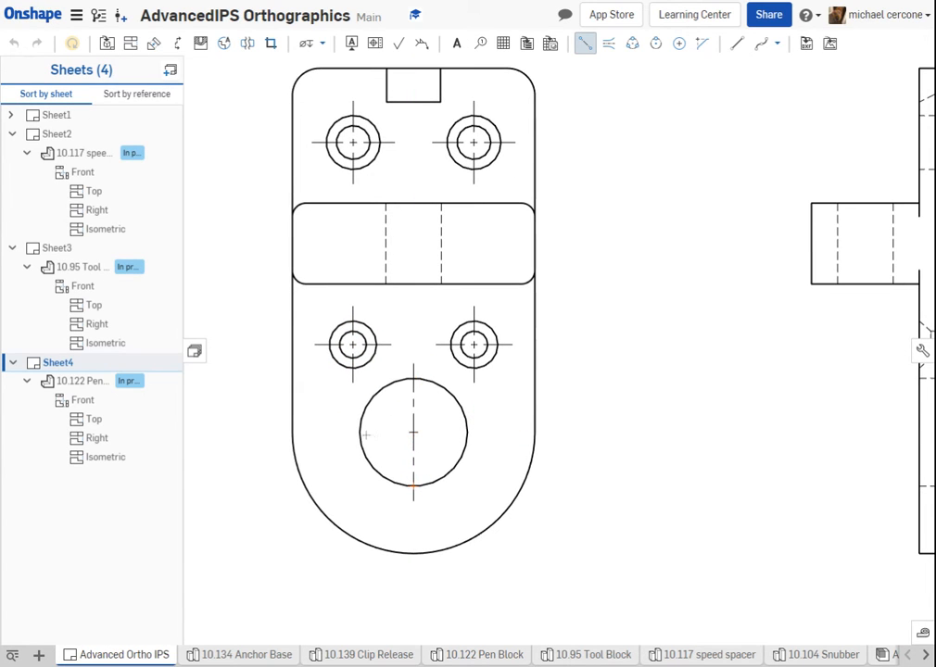
left_click(359, 432)
left_click(467, 432)
Step: Add an edge to edge centerline between the two hidden lines of the ledge's hole in the front view
scroll(617, 466, "down", 2)
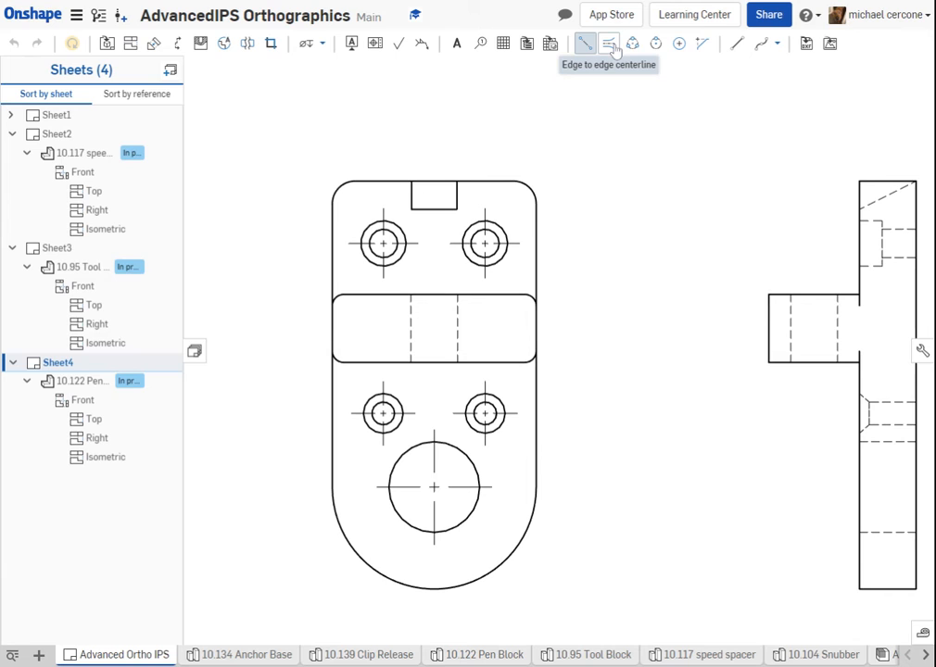
left_click(611, 46)
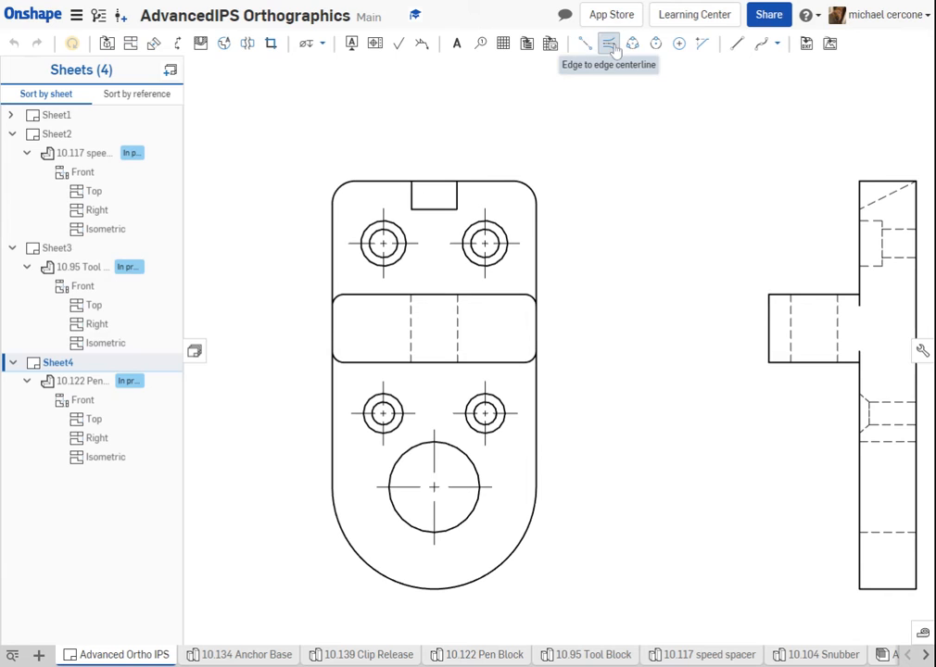
left_click(457, 329)
left_click(411, 326)
left_click(627, 411)
scroll(627, 412, "down", 2)
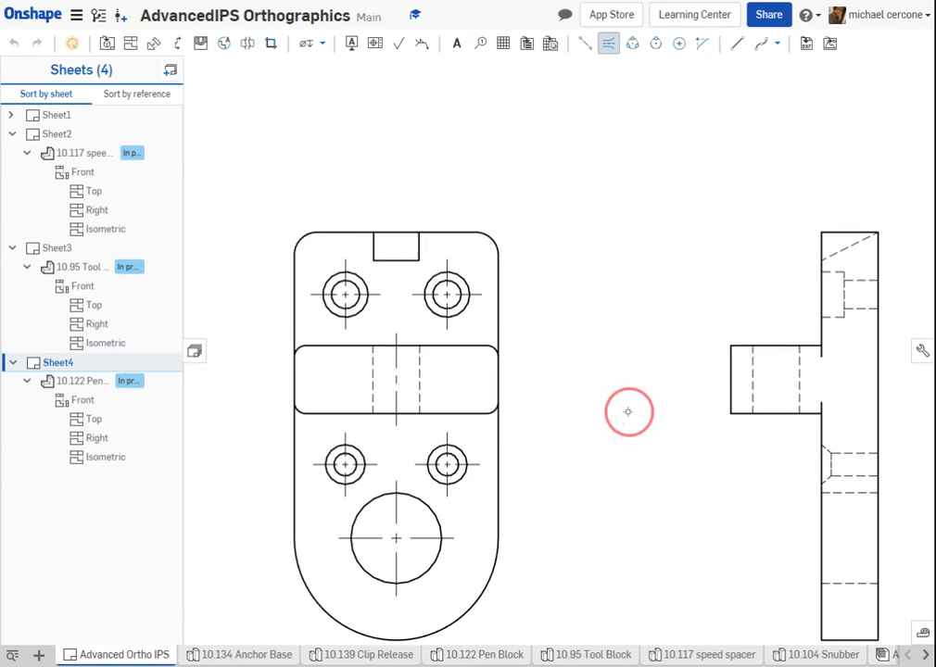
Step: Add edge to edge centerlines between the hidden lines of the ledge's hole and the counterbored hole in the right view
middle_click_drag(678, 335, 482, 345)
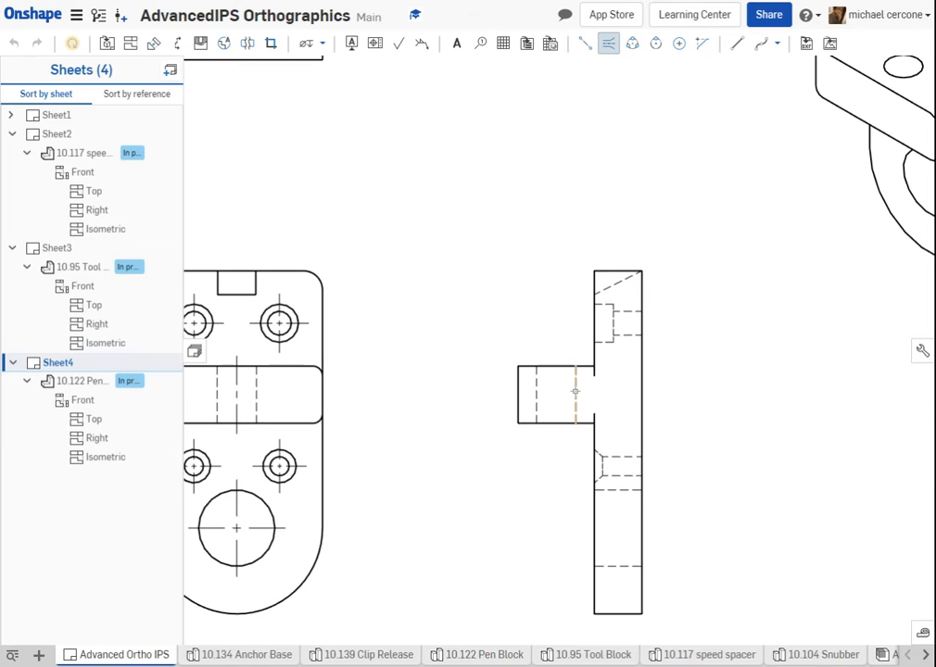
left_click(574, 392)
left_click(537, 392)
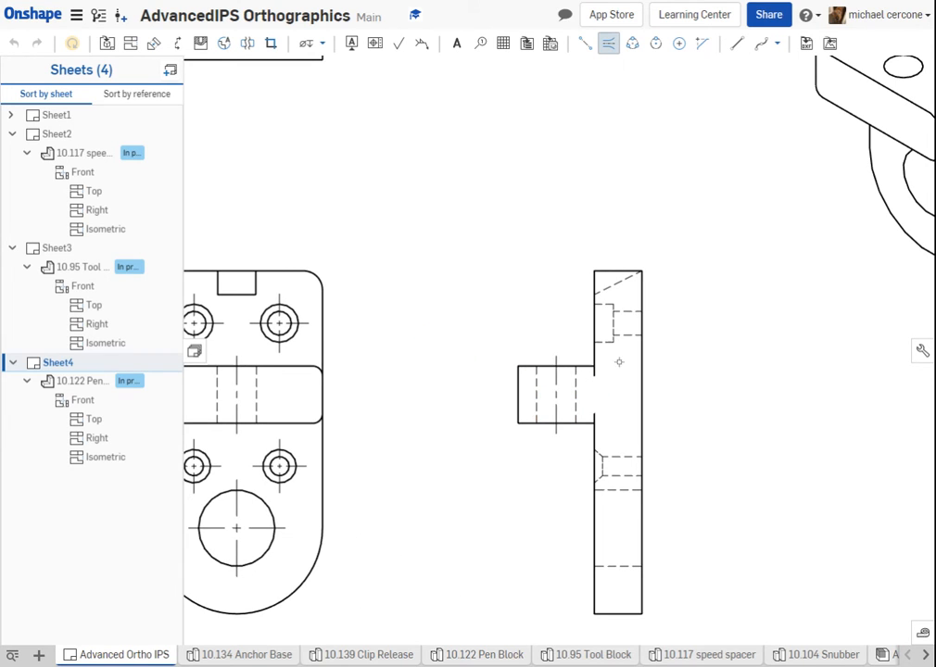
left_click(625, 312)
left_click(625, 334)
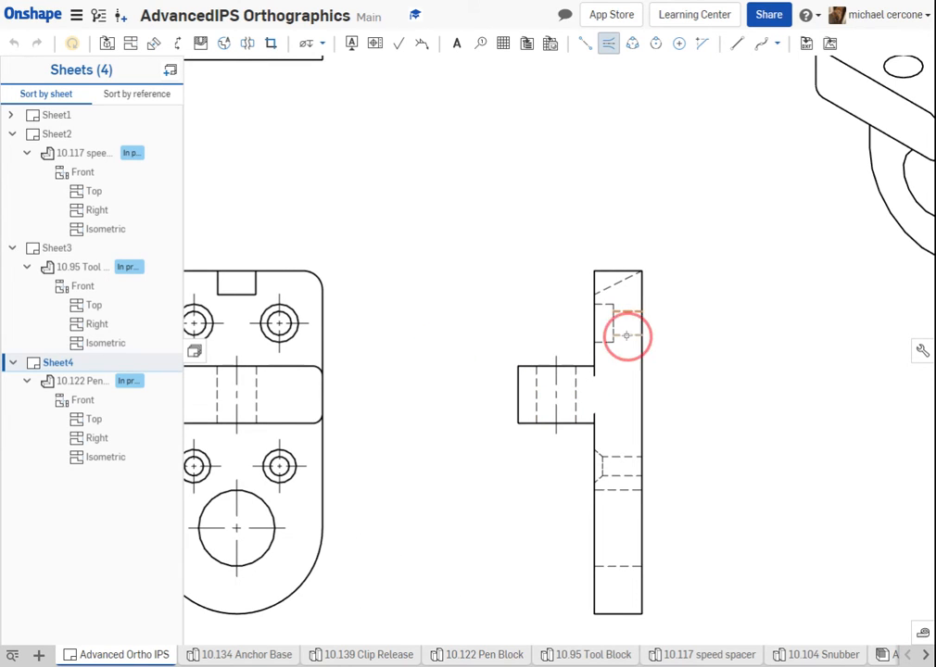
Step: Add edge to edge centerlines between the hidden lines of the countersunk hole and the large bore in the right view
left_click(620, 456)
left_click(620, 474)
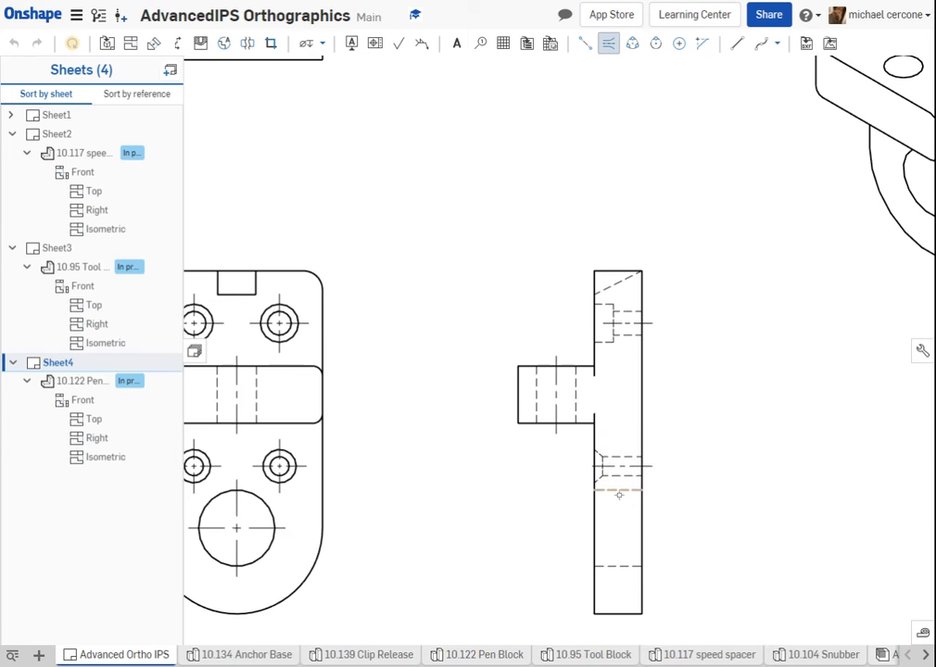
left_click(612, 566)
scroll(535, 527, "down", 1)
middle_click_drag(552, 521, 624, 499)
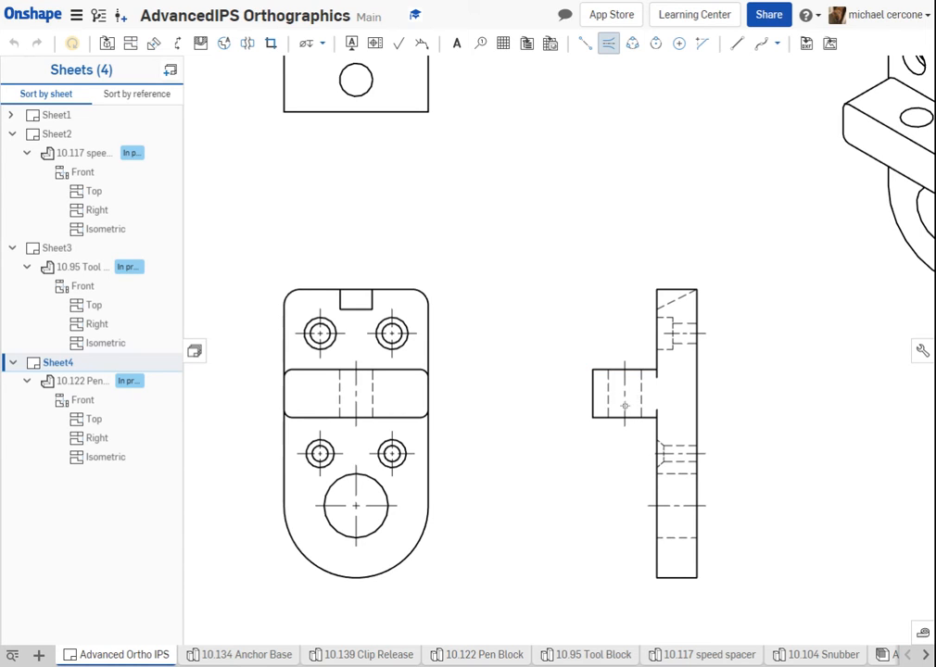
Step: Add edge to edge centerlines between the hidden lines of both mounting holes in the top view
middle_click_drag(625, 406, 687, 370)
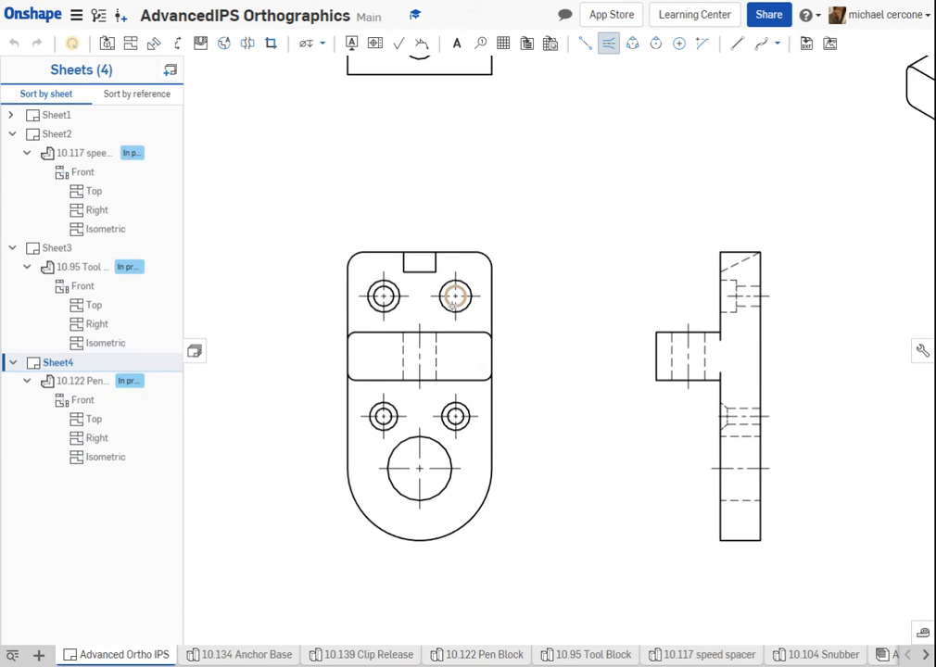
middle_click_drag(600, 163, 585, 420)
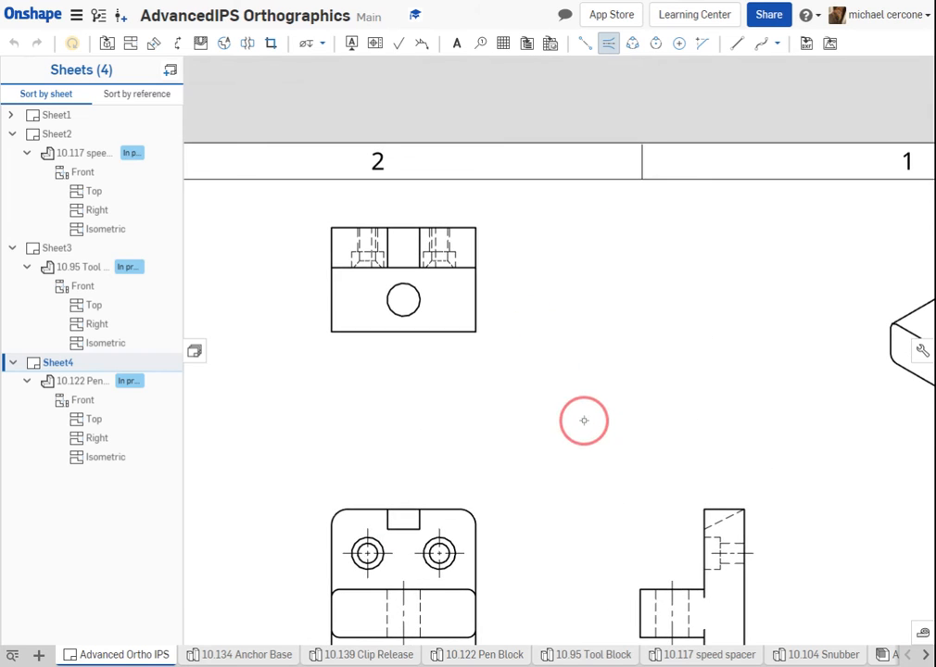
scroll(441, 252, "up", 2)
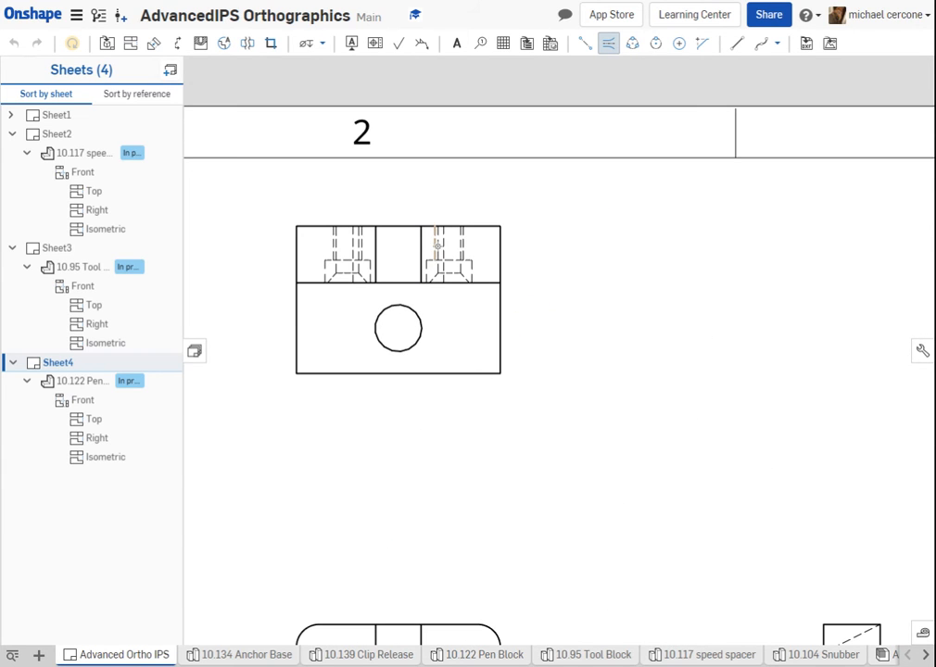
left_click(462, 243)
left_click(338, 244)
scroll(558, 361, "down", 1)
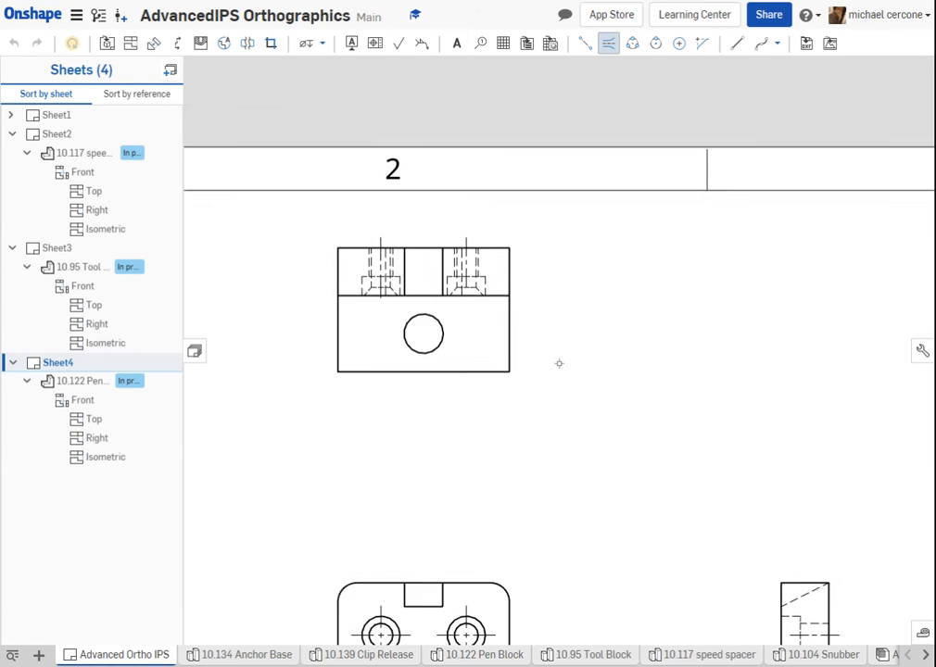
Step: Add vertical and horizontal 2 point centerlines across the ledge's circular hole in the top view
middle_click_drag(526, 352, 419, 285)
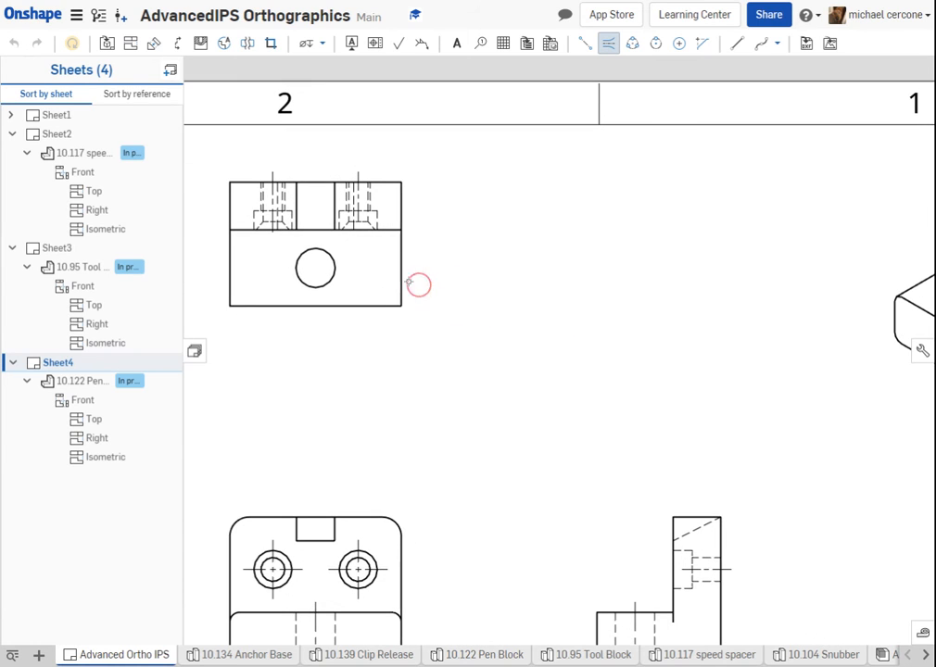
left_click(585, 42)
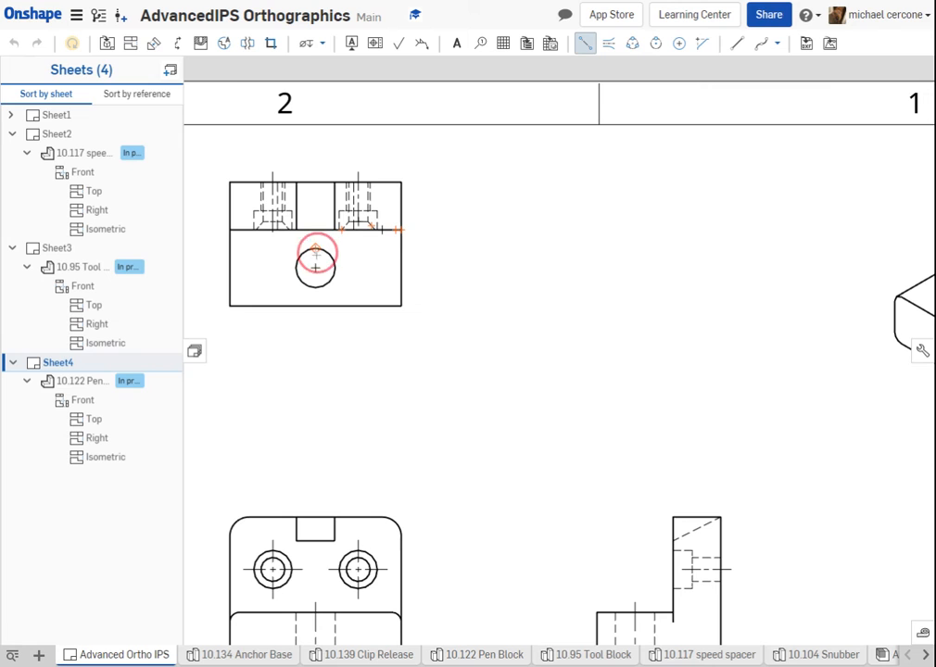
left_click(315, 249)
left_click(317, 287)
left_click(298, 268)
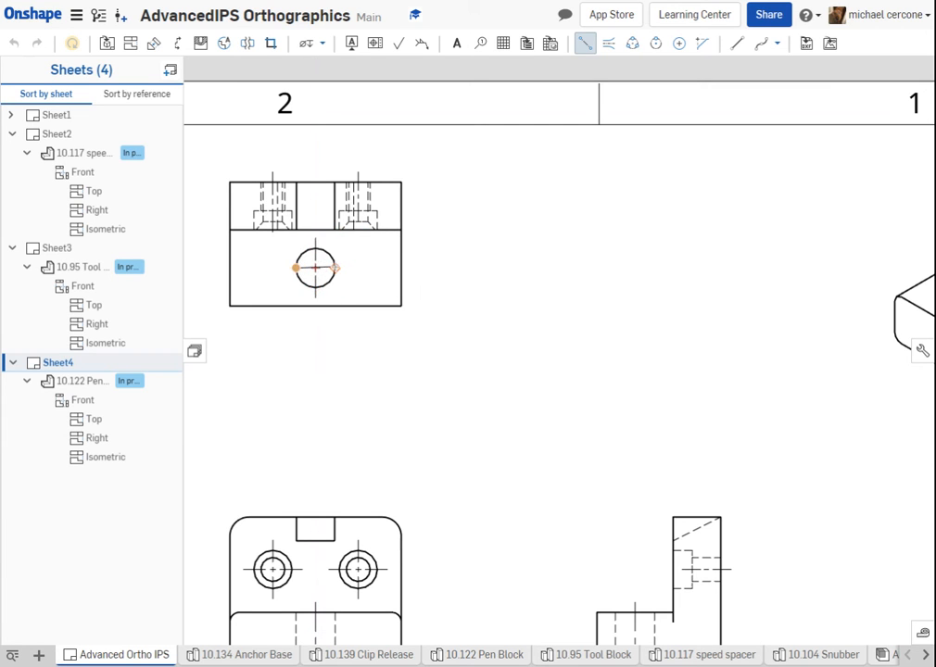
left_click(336, 268)
scroll(470, 296, "down", 1)
middle_click_drag(485, 289, 524, 253)
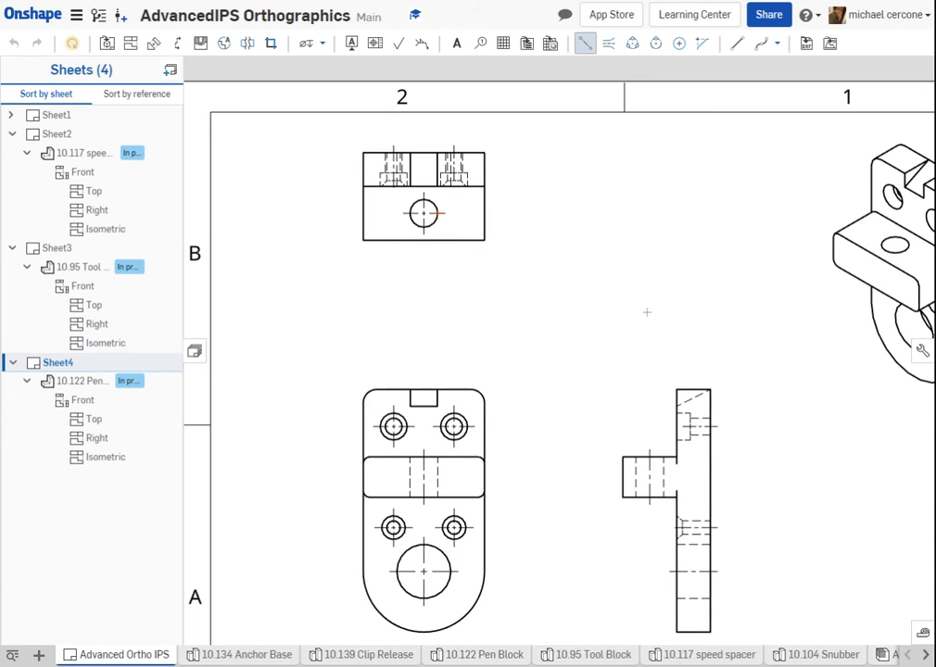
key("Escape")
Step: Extend the counterbored hole's centerline in the right view past the plate's front face
scroll(669, 416, "up", 4)
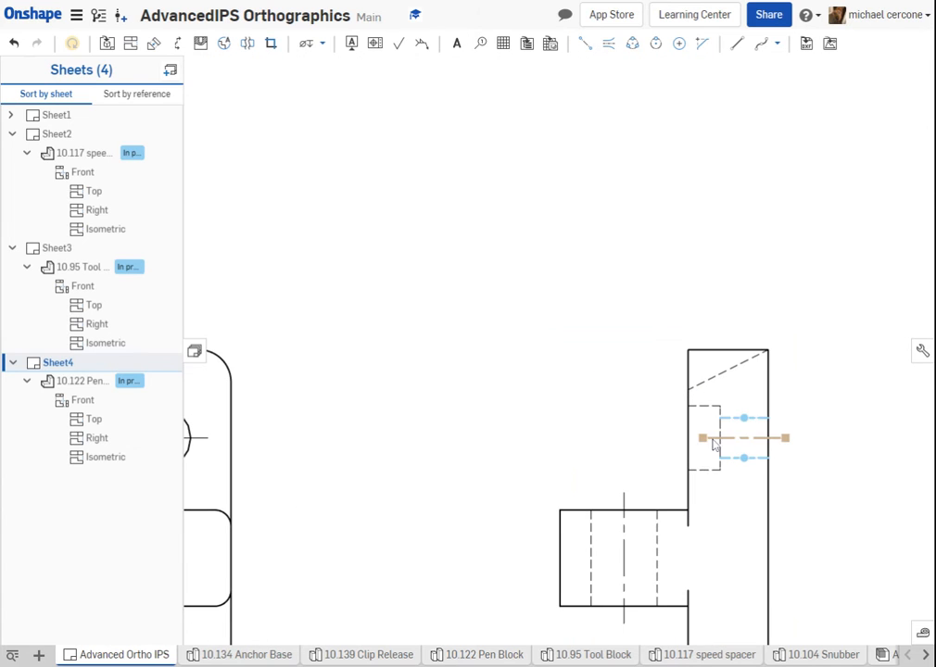
left_click(681, 441)
left_click_drag(681, 439, 680, 438)
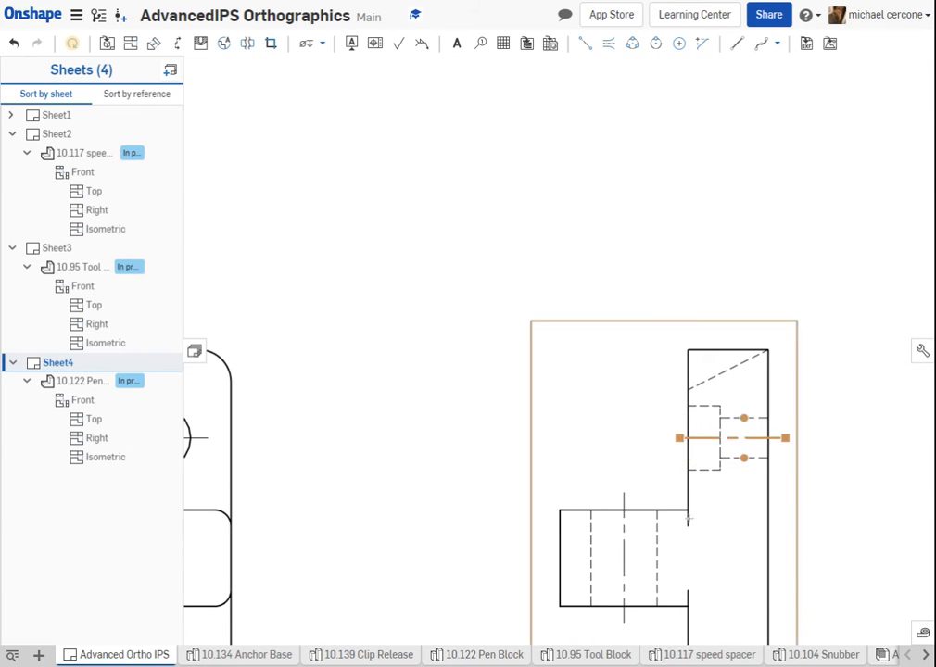
Step: Examine the remaining right view centerlines and the completeness of the centerlines across the whole Pen Block sheet
middle_click_drag(695, 513, 690, 236)
middle_click_drag(722, 480, 715, 275)
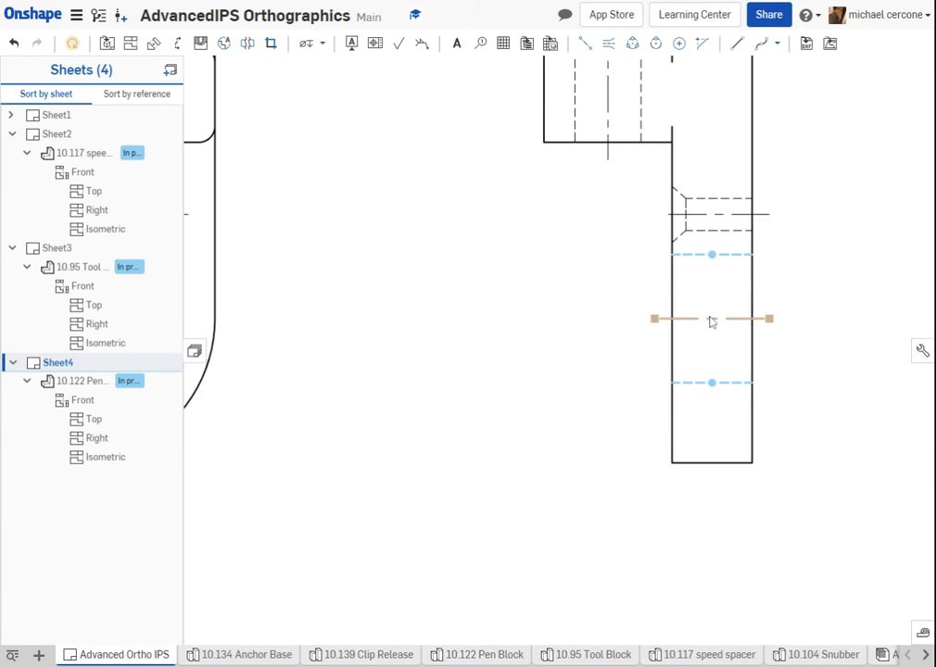
scroll(713, 339, "down", 4)
scroll(588, 218, "down", 2)
middle_click_drag(567, 235, 573, 314)
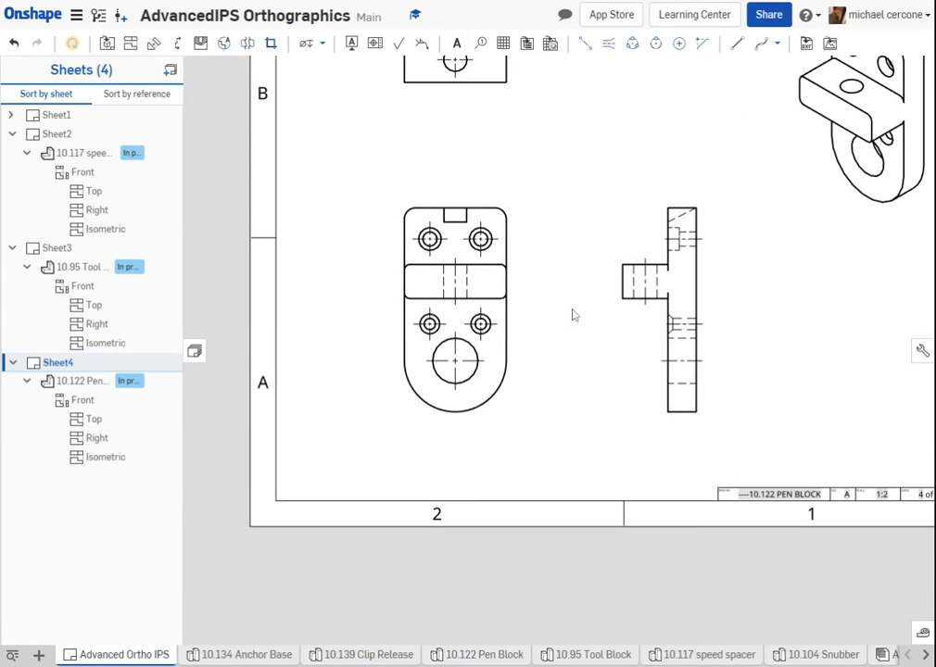
scroll(573, 313, "down", 2)
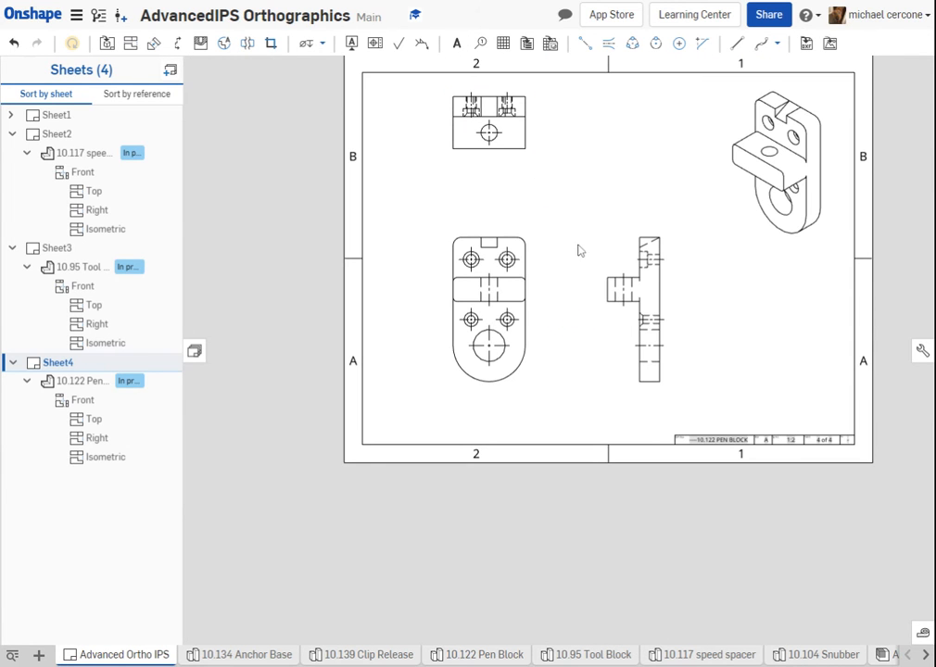
scroll(515, 262, "up", 3)
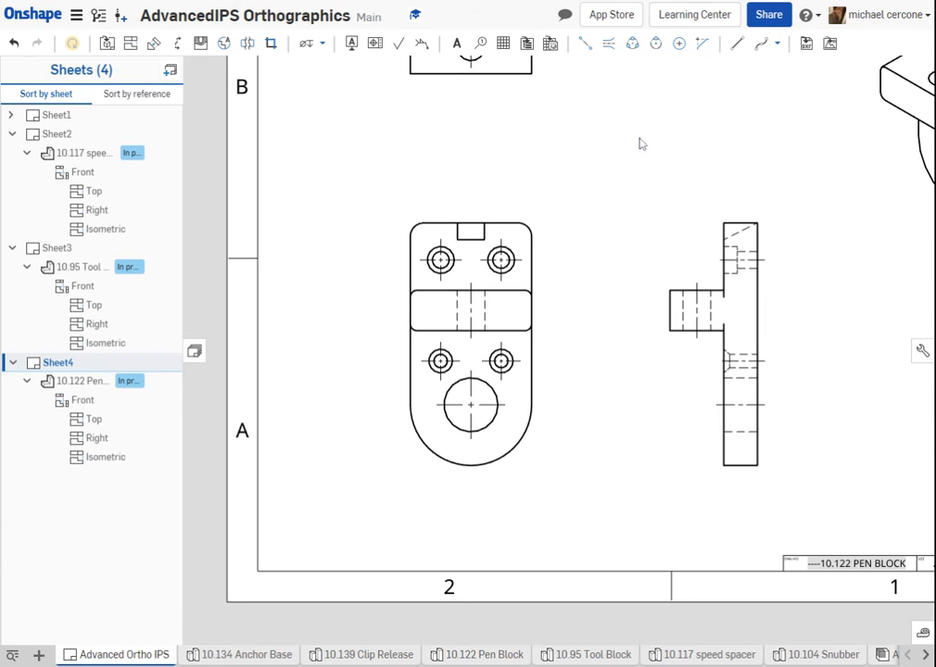
middle_click_drag(640, 144, 631, 206)
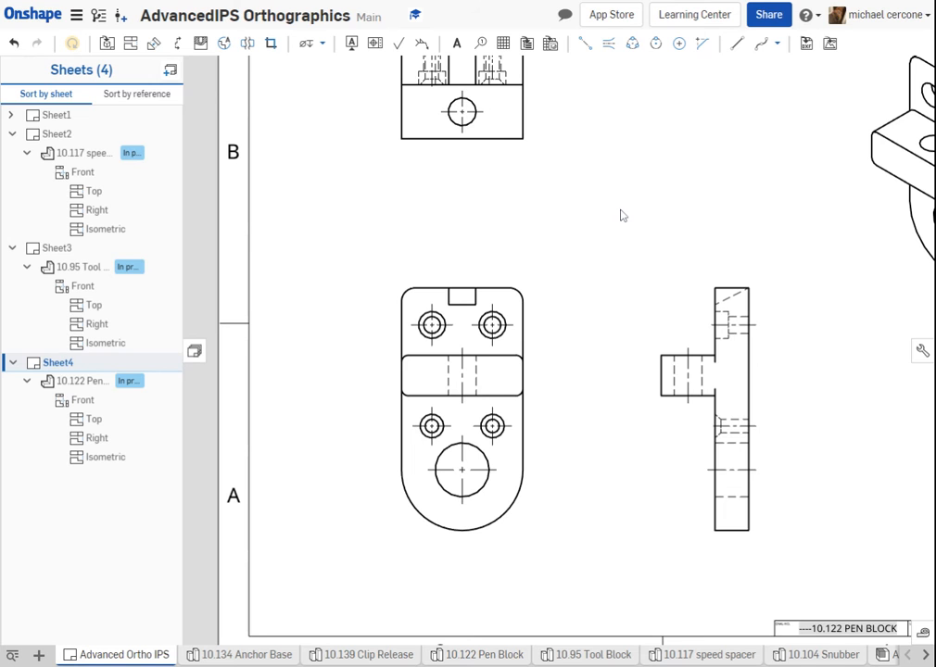
scroll(648, 235, "down", 4)
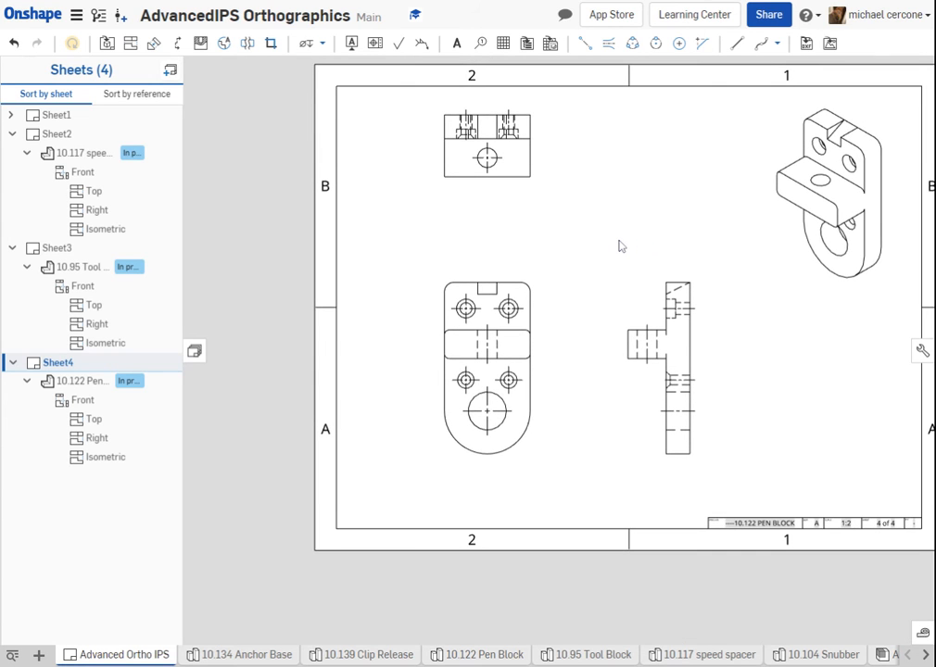
middle_click_drag(663, 234, 642, 245)
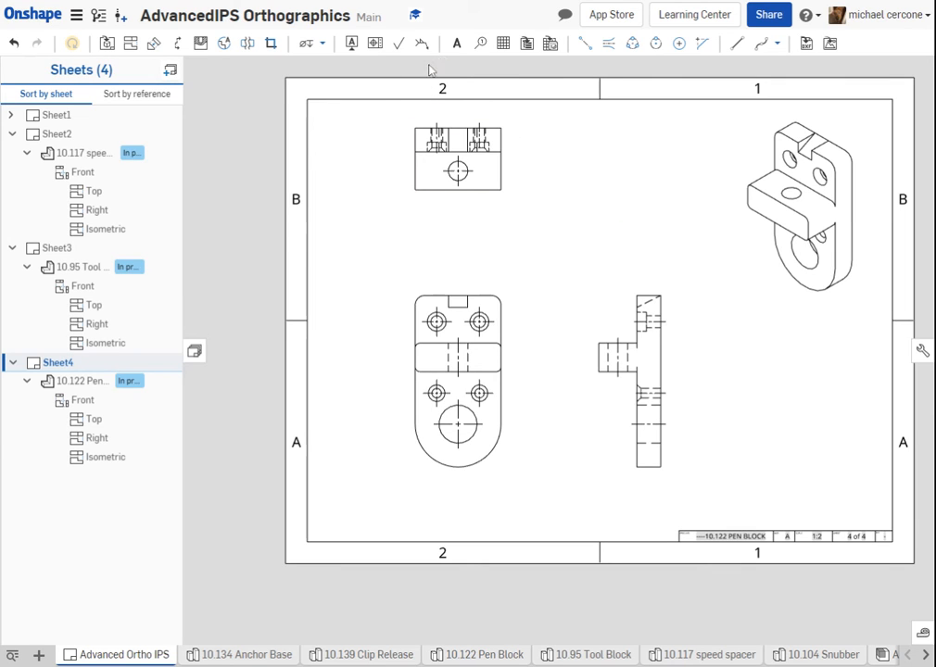
Step: Add a hole callout to the upper-right counterbored hole in the front view, placing its text above and to the right of the part
left_click(323, 45)
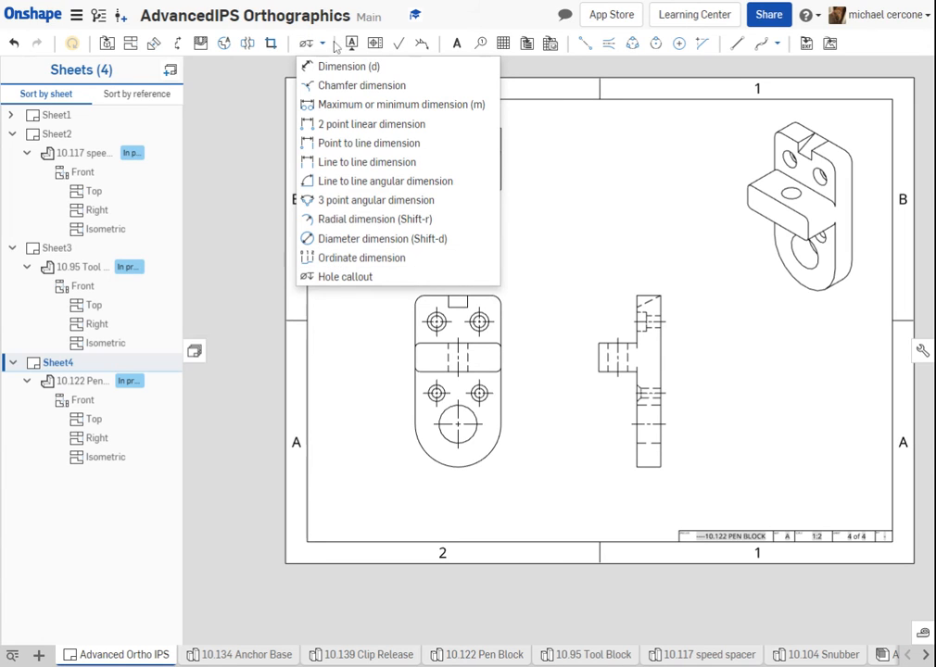
left_click(331, 46)
left_click(325, 43)
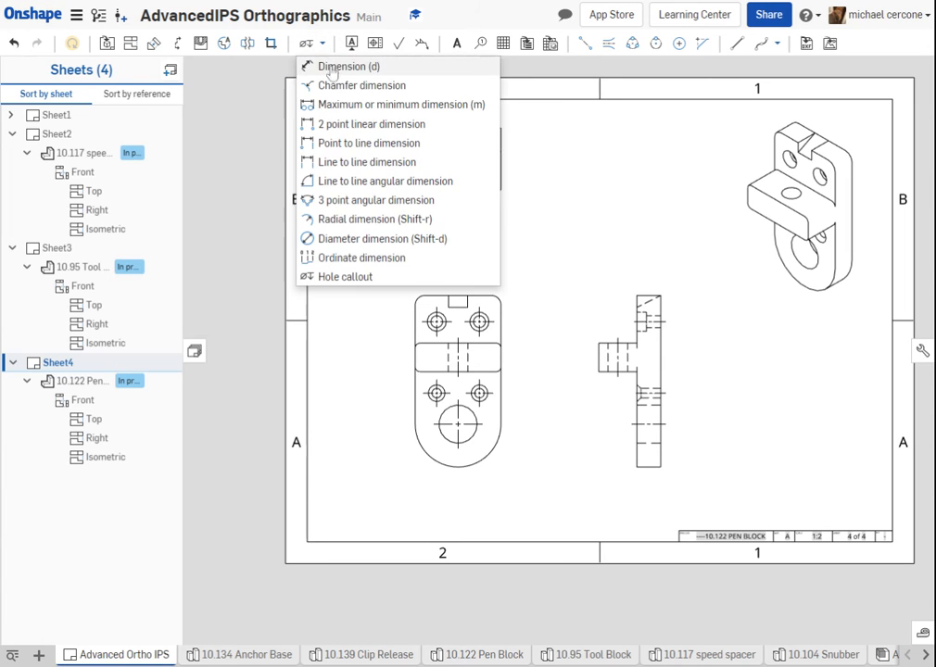
left_click(338, 276)
scroll(519, 325, "up", 5)
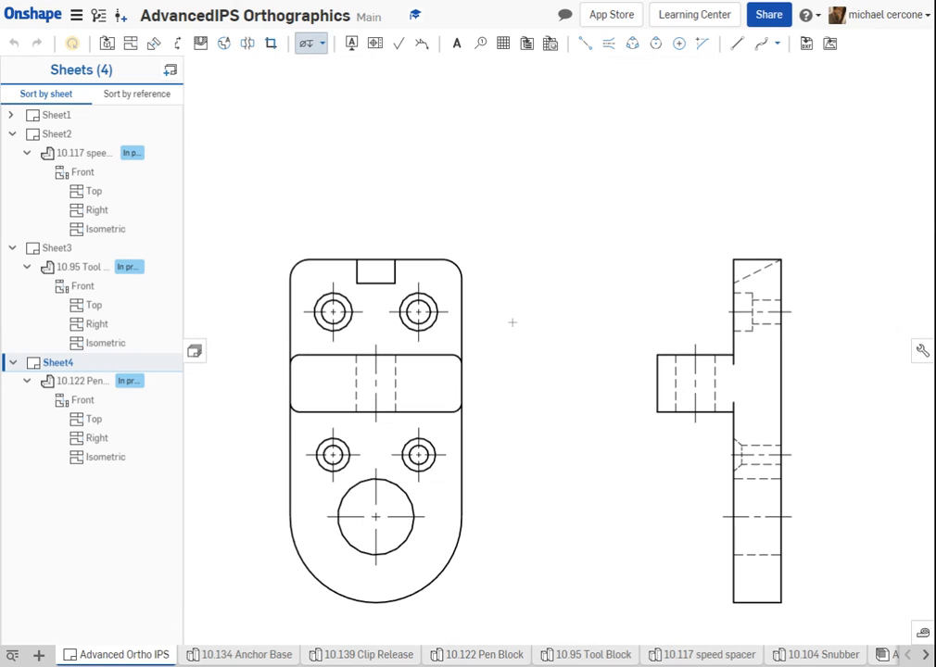
left_click(438, 304)
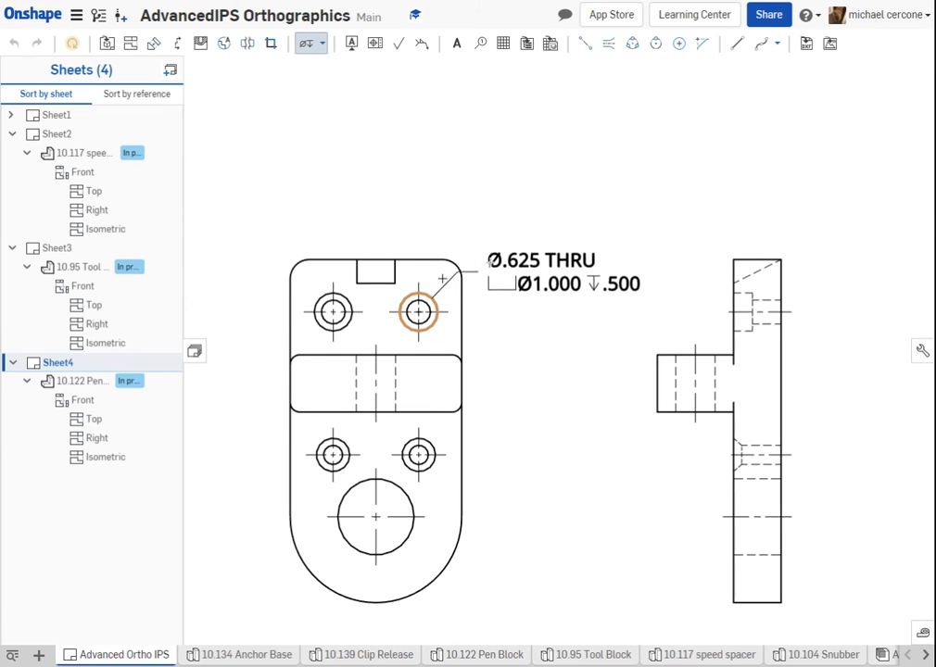
left_click(489, 232)
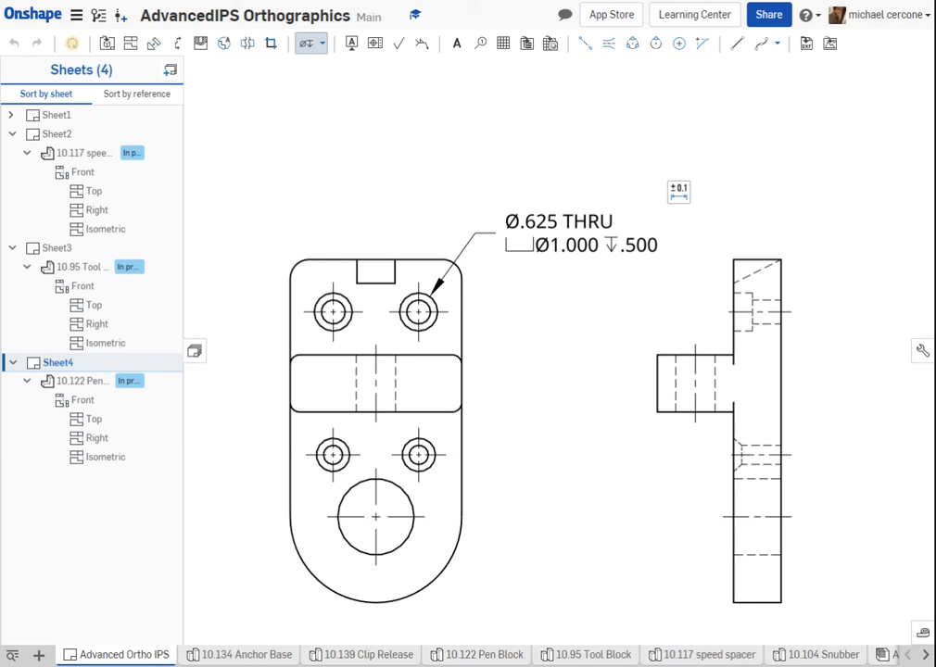
Step: Add a hole callout to the right countersunk hole in the front view, placing its text below and to the right of the hole
middle_click_drag(553, 344, 526, 226)
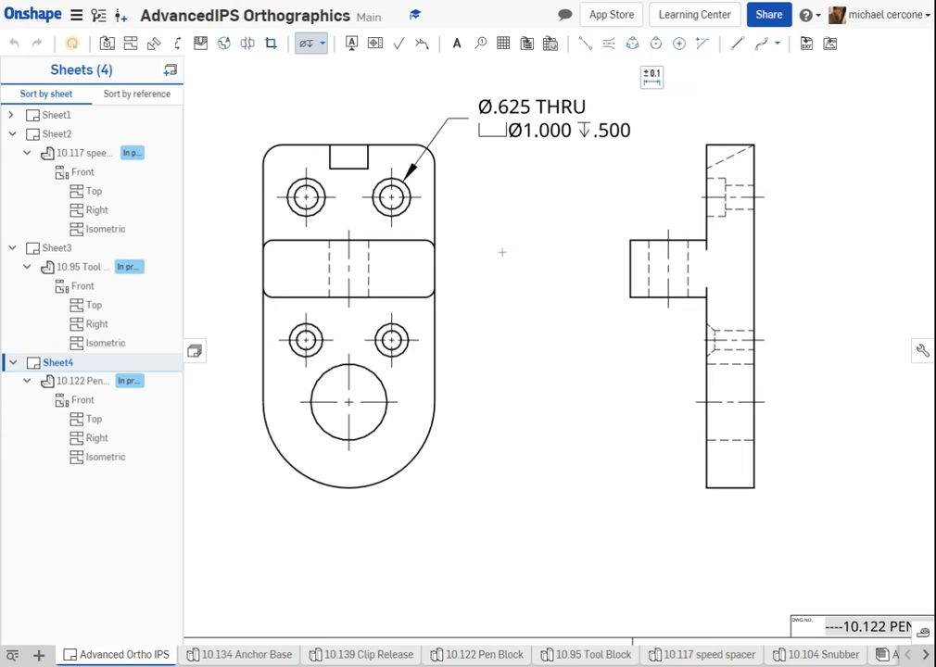
left_click(400, 334)
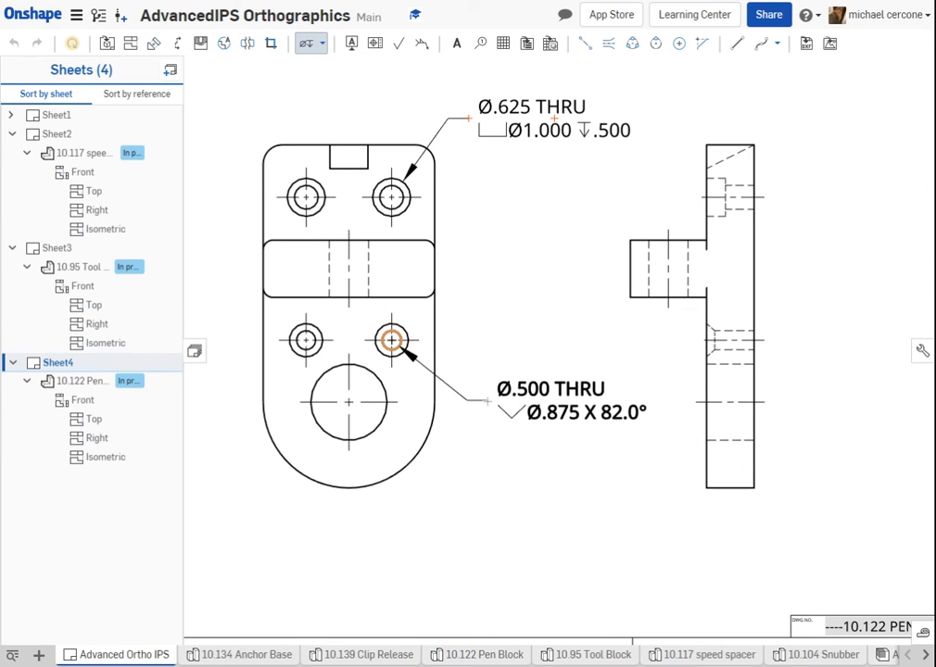
left_click(487, 403)
Step: Set the drawing's primary unit precision to 0.12
scroll(482, 488, "down", 2)
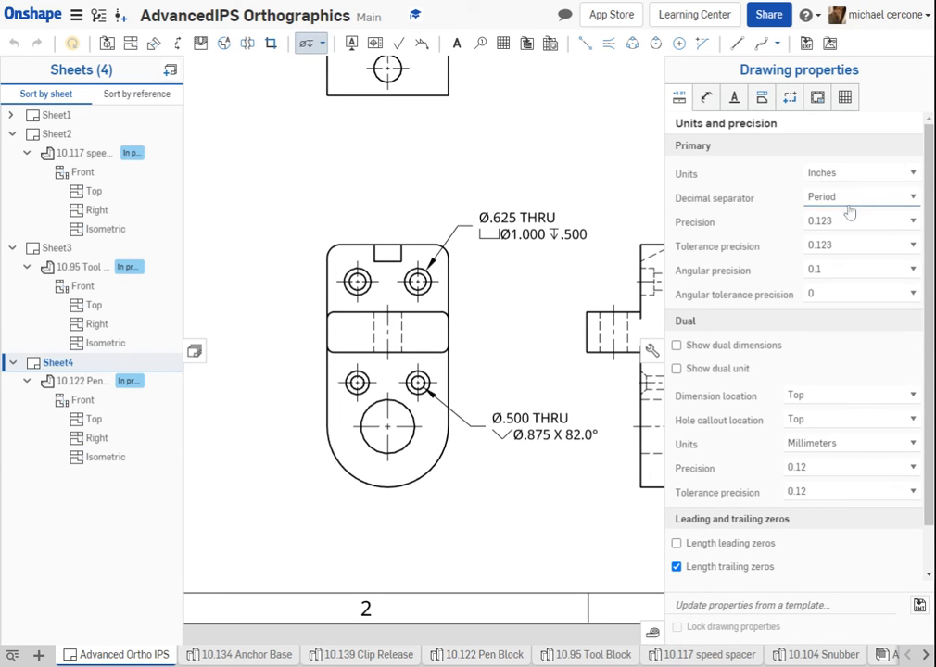
left_click(844, 293)
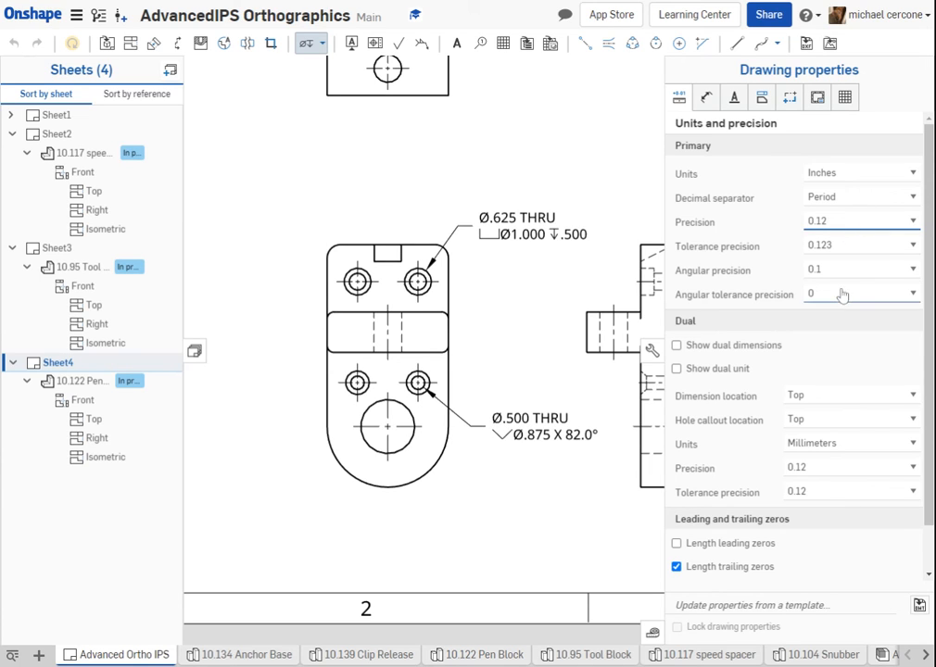
middle_click_drag(499, 299, 499, 143)
Step: Open the countersunk hole's callout for editing in the front view to inspect its options, leaving its content as is
double_click(518, 281)
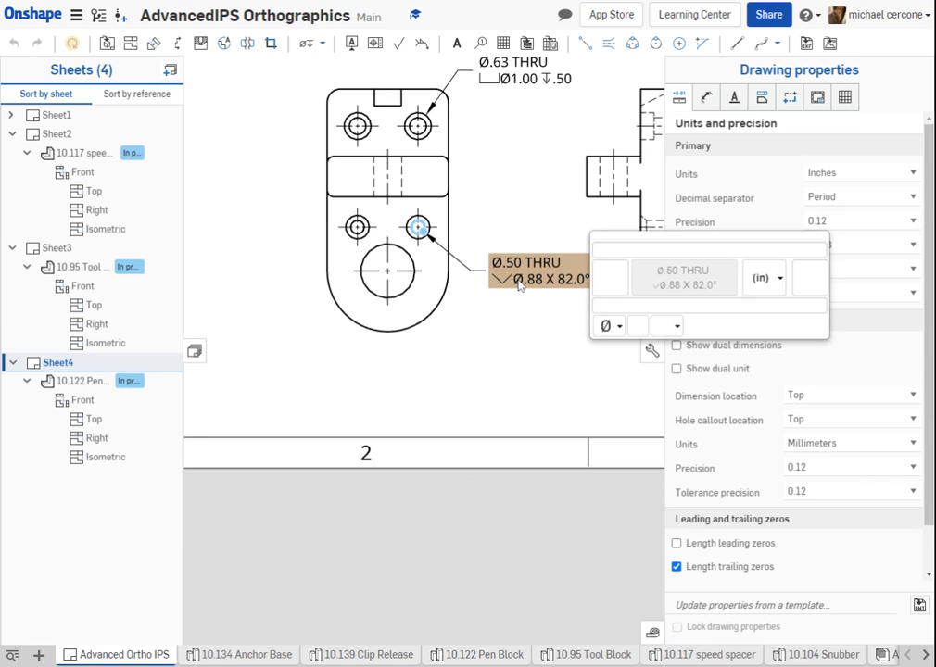
left_click(536, 289)
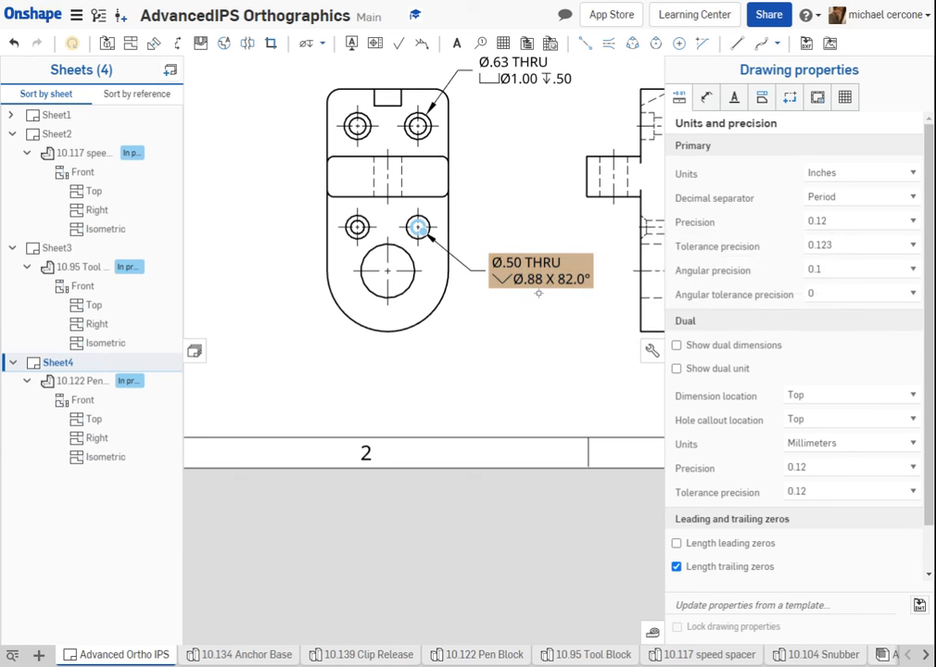
double_click(546, 285)
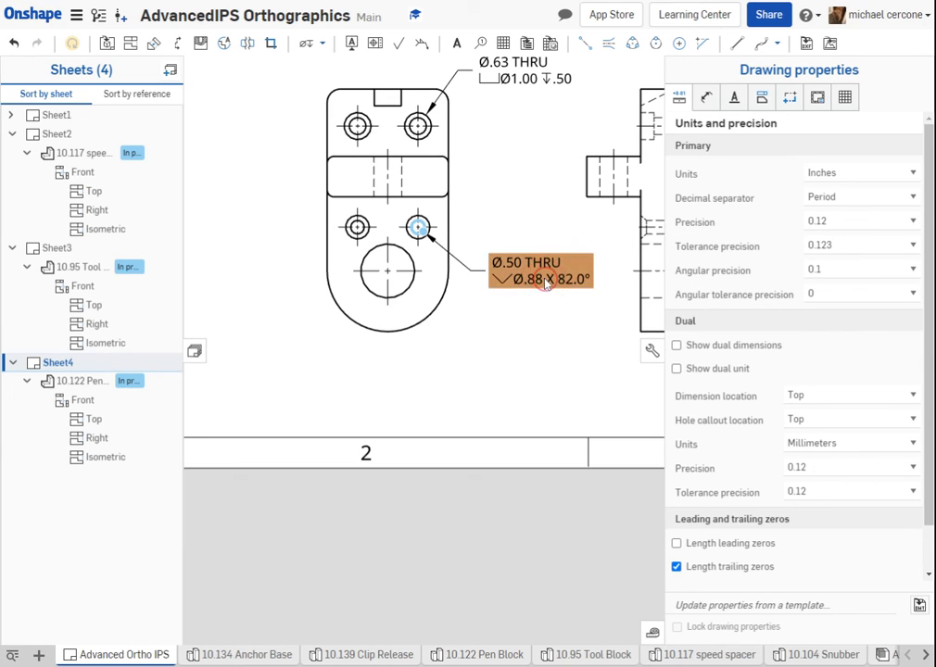
mouse_move(524, 181)
middle_mouse_down()
mouse_move(503, 238)
mouse_move(491, 321)
mouse_move(443, 341)
middle_mouse_up()
scroll(491, 322, "down", 2)
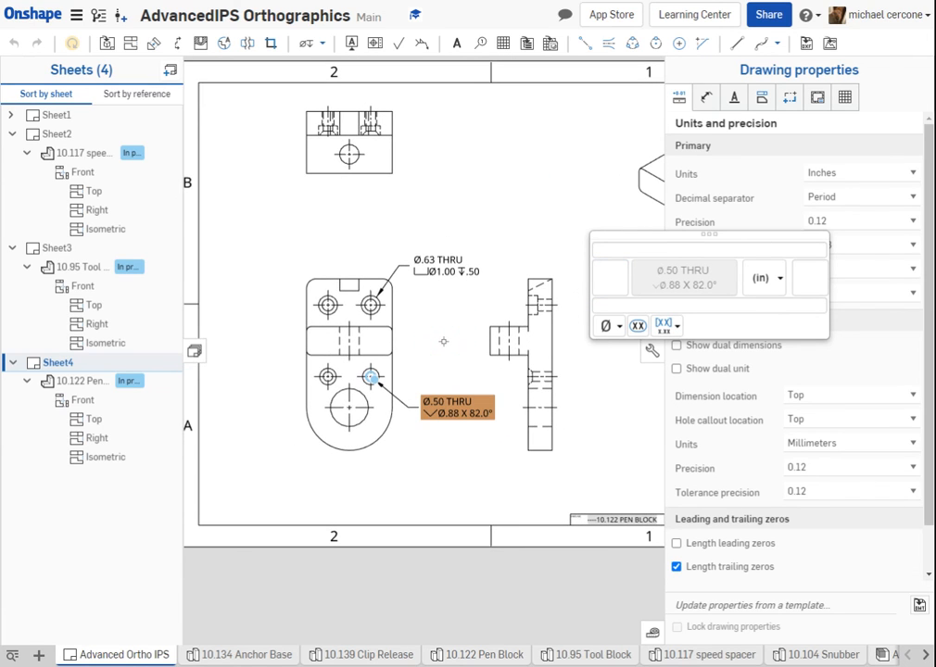
left_click(629, 223)
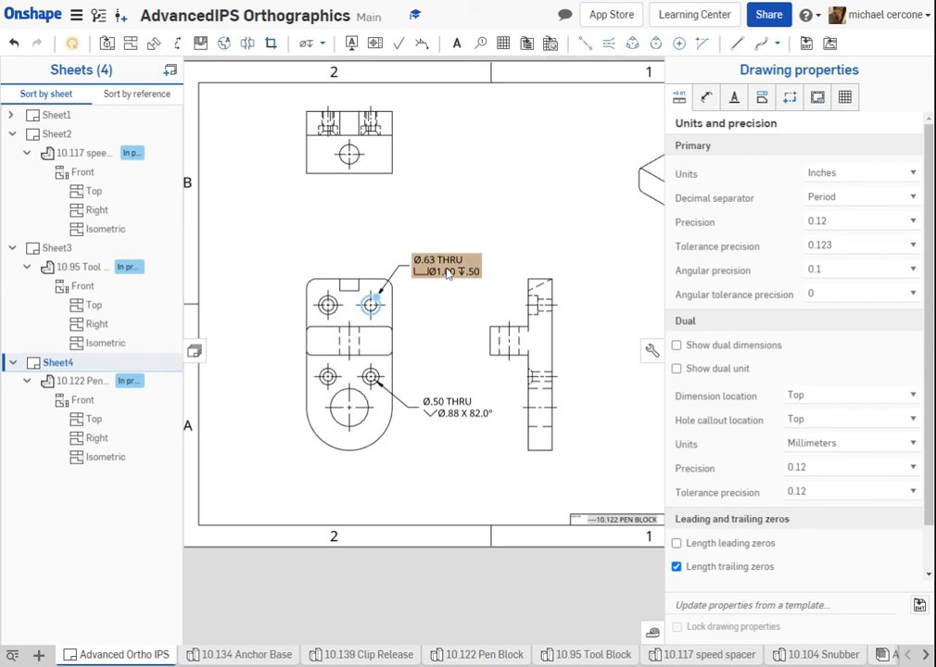
Step: Close the drawing properties to show the whole Pen Block sheet
scroll(457, 269, "down", 1)
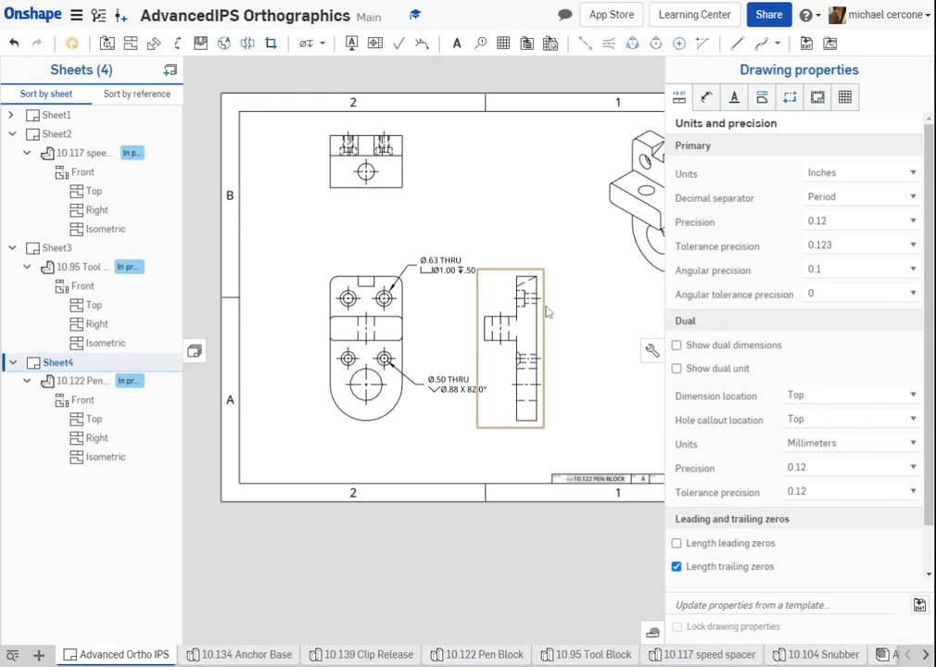
mouse_move(546, 302)
middle_mouse_down()
mouse_move(537, 360)
mouse_move(626, 374)
middle_mouse_up()
left_click(651, 351)
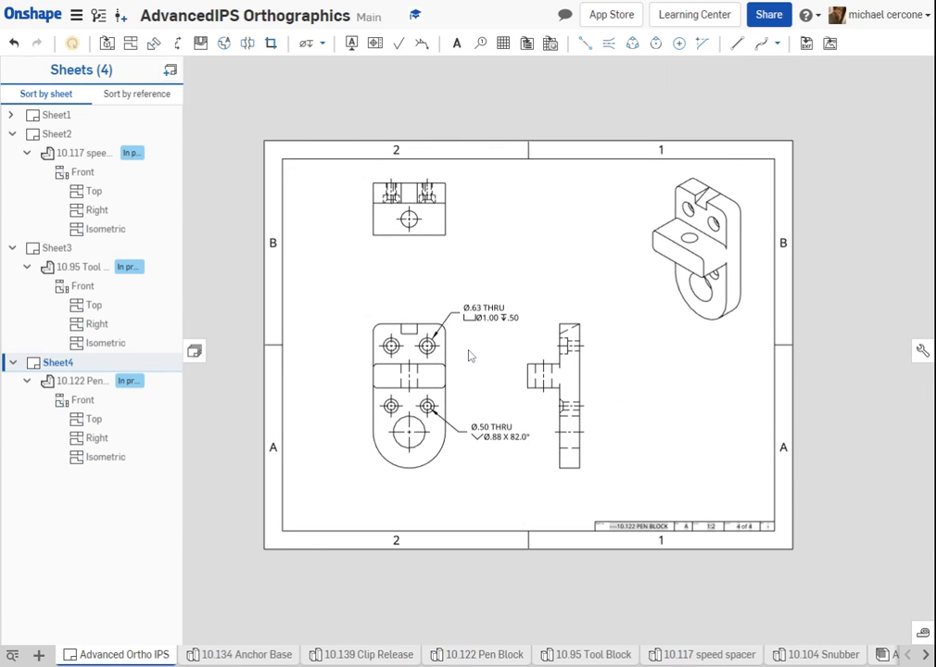
Step: View the 10.122 Pen Block part model, and return to the Advanced Ortho IPS drawing to examine the callouts and the right view
left_click(579, 658)
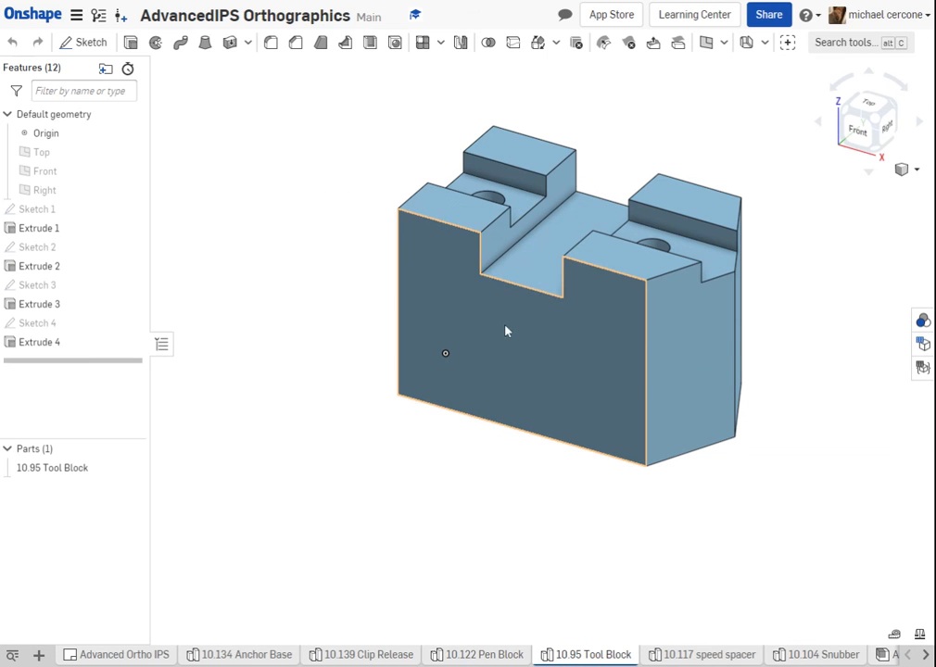
left_click(492, 656)
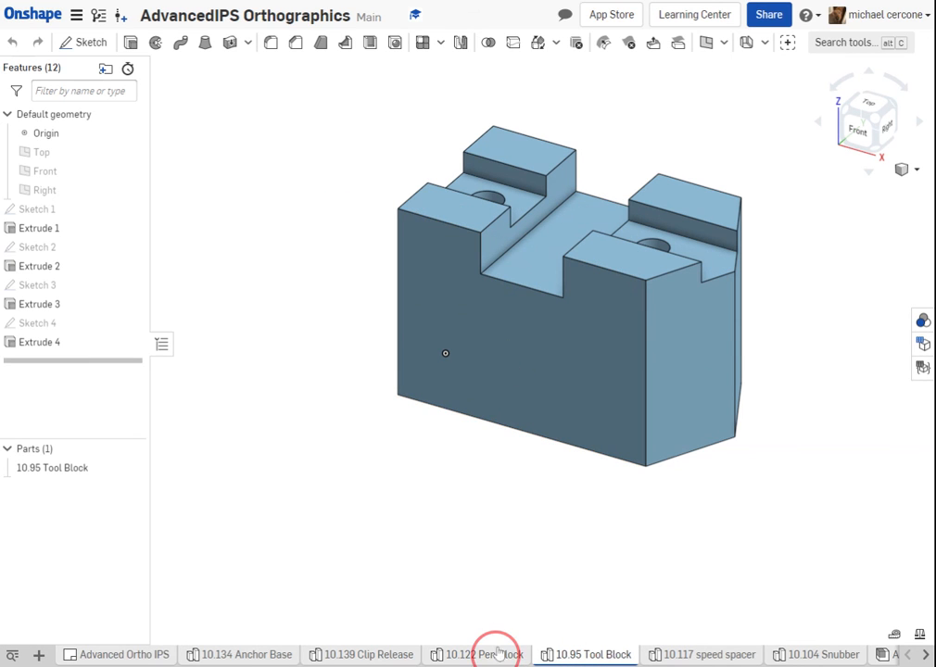
left_click(138, 655)
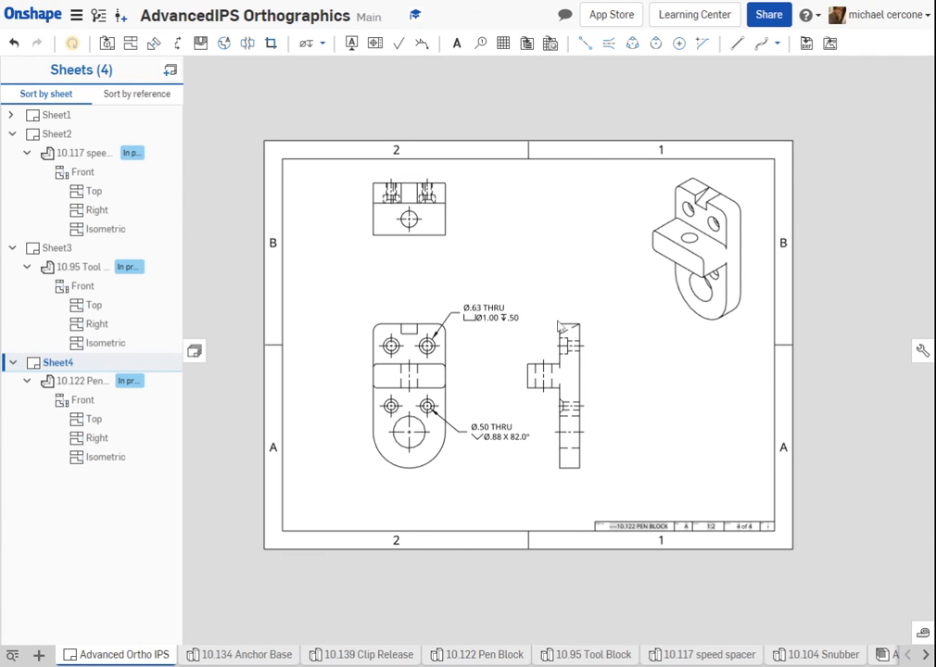
middle_click_drag(495, 387, 501, 387)
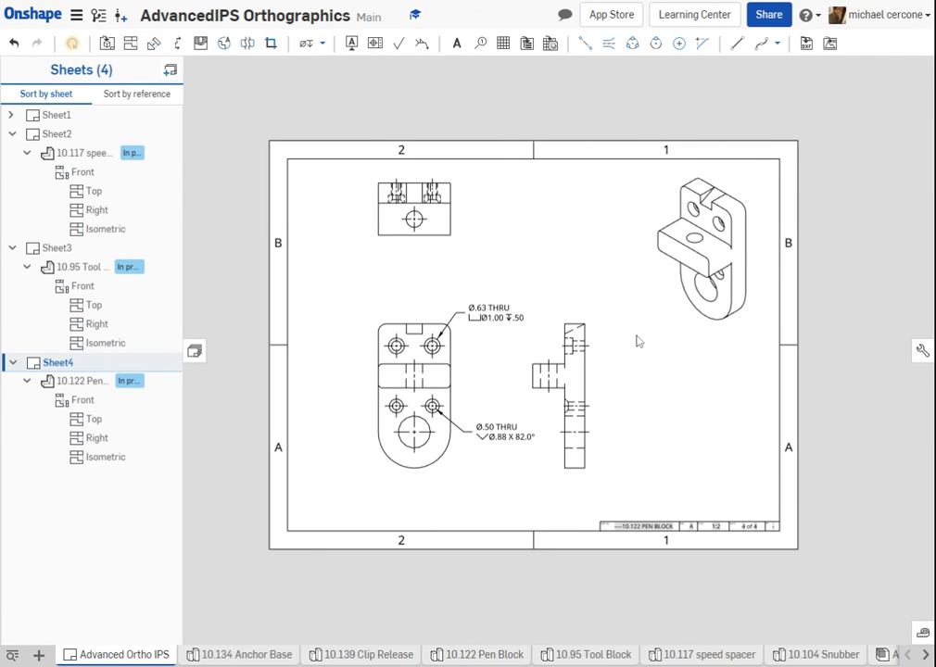
scroll(637, 342, "up", 5)
mouse_move(664, 424)
middle_mouse_down()
mouse_move(710, 403)
mouse_move(746, 402)
mouse_move(749, 390)
middle_mouse_up()
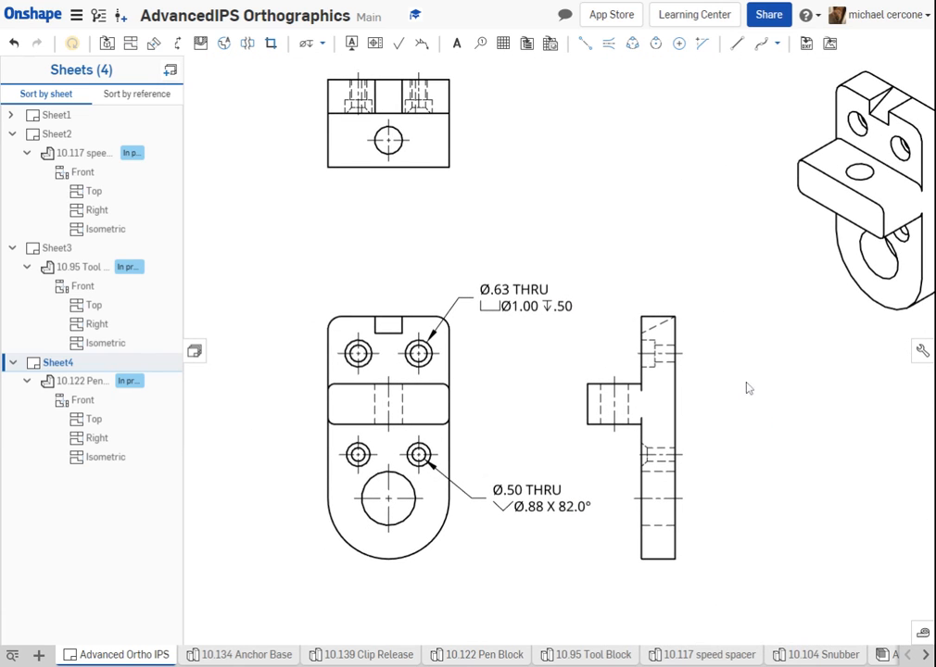